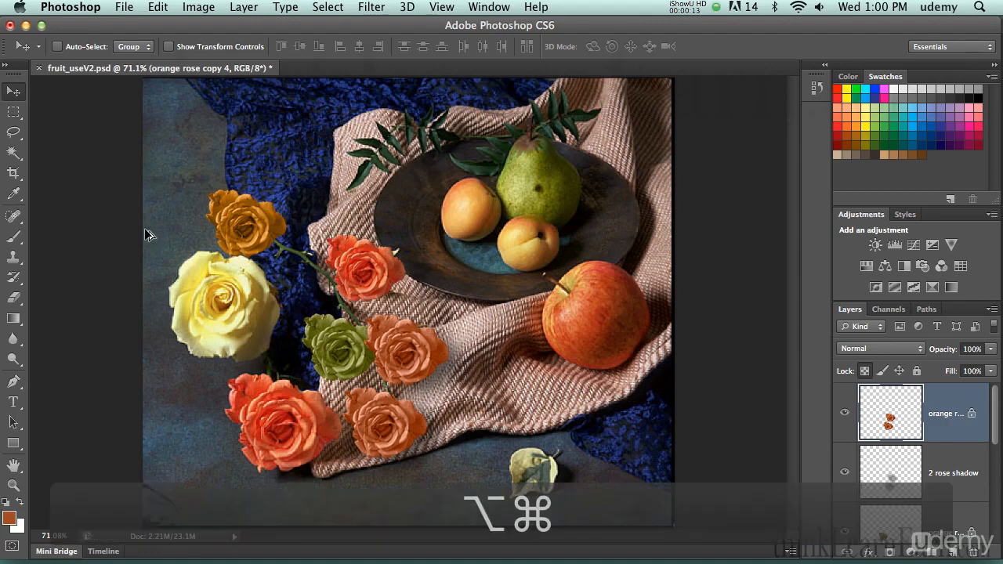
Load the table channel as a selection, deselect it, and review the document's saved channels
key(alt+super+6)
key(super+d)
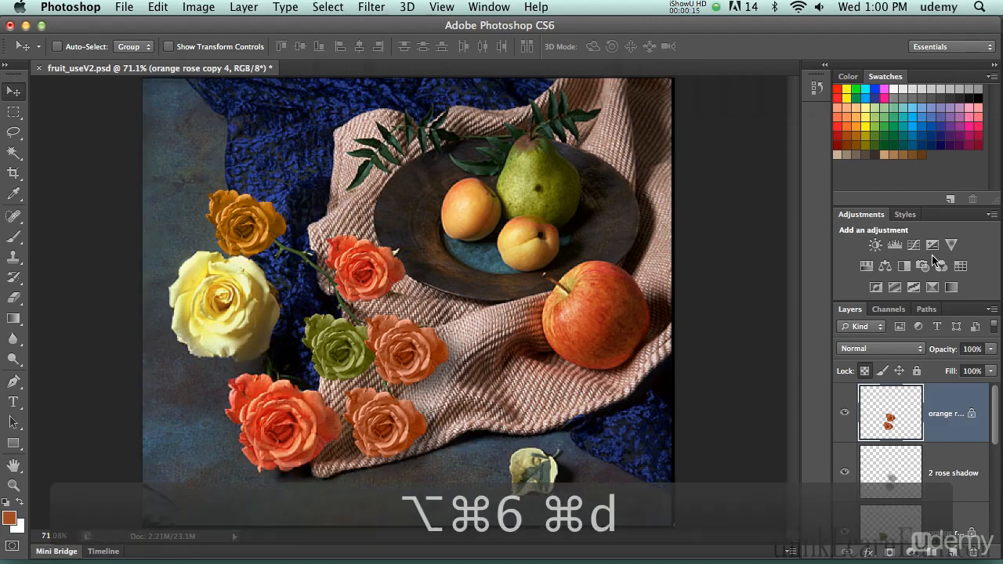
click(899, 310)
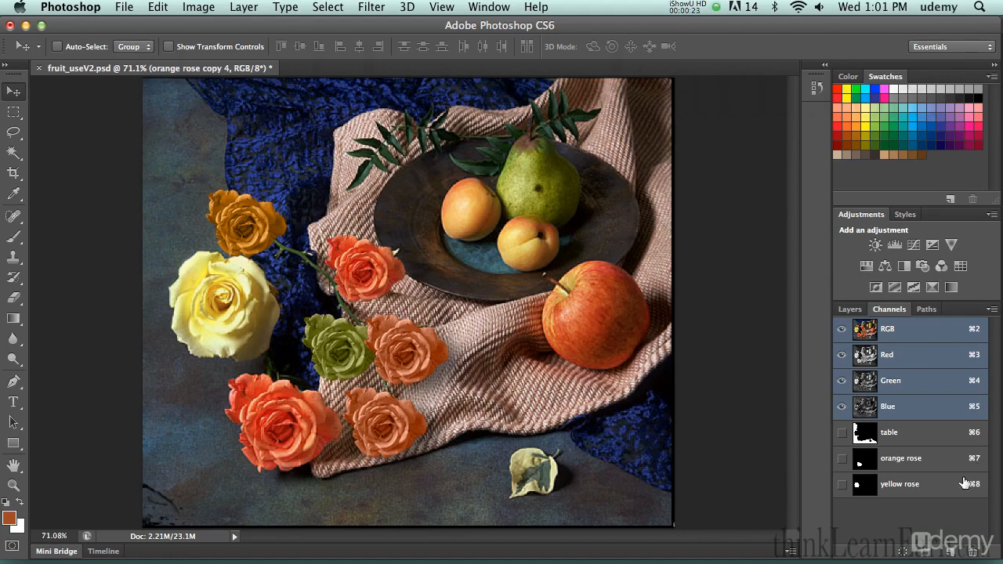
click(850, 309)
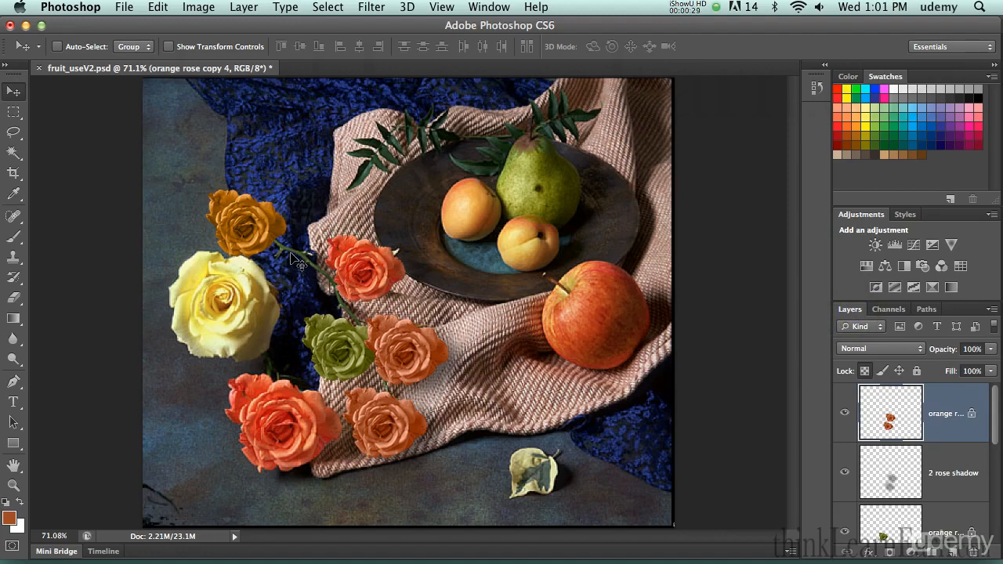
Load the table channel as a selection, try to pick the layer under the tabletop on the canvas, and deselect
key(alt+super+6)
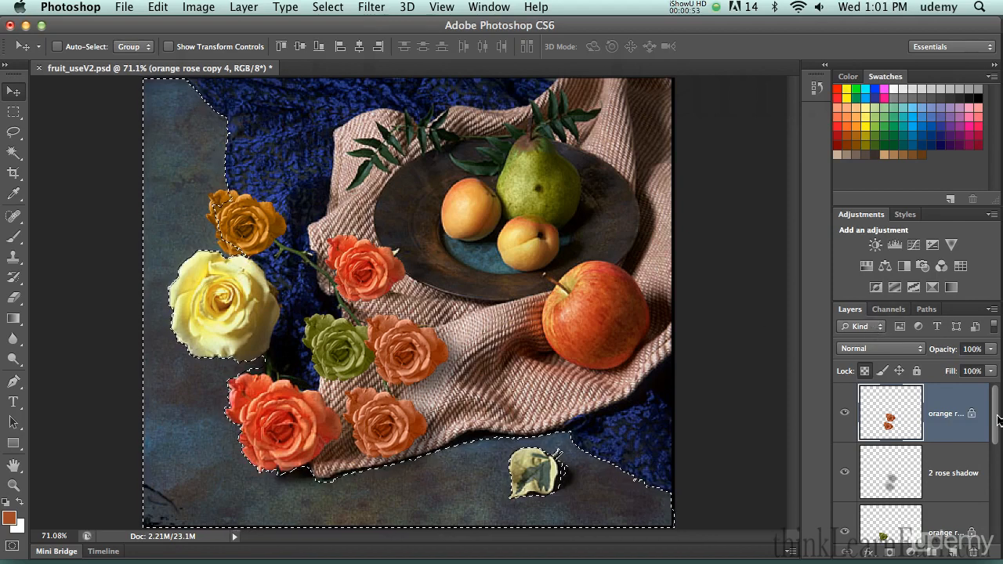
mouse_move(995, 417)
mouse_down()
mouse_move(998, 470)
mouse_move(993, 421)
mouse_up()
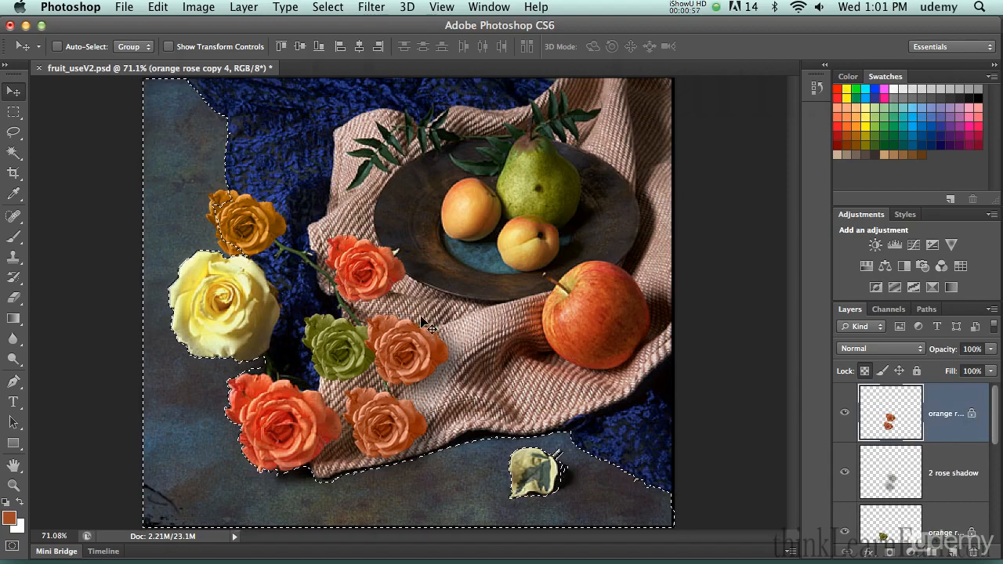
key(v)
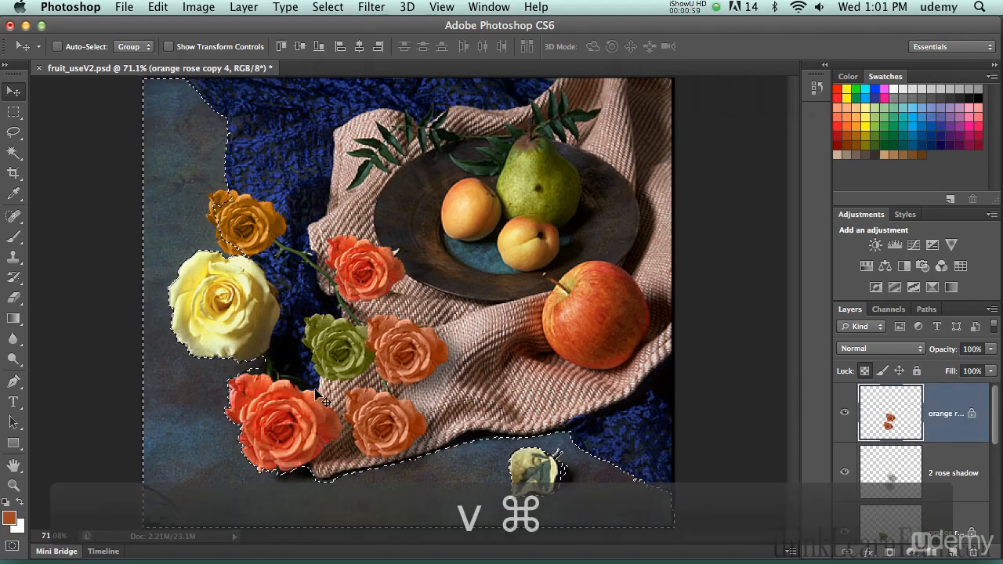
super+click(201, 444)
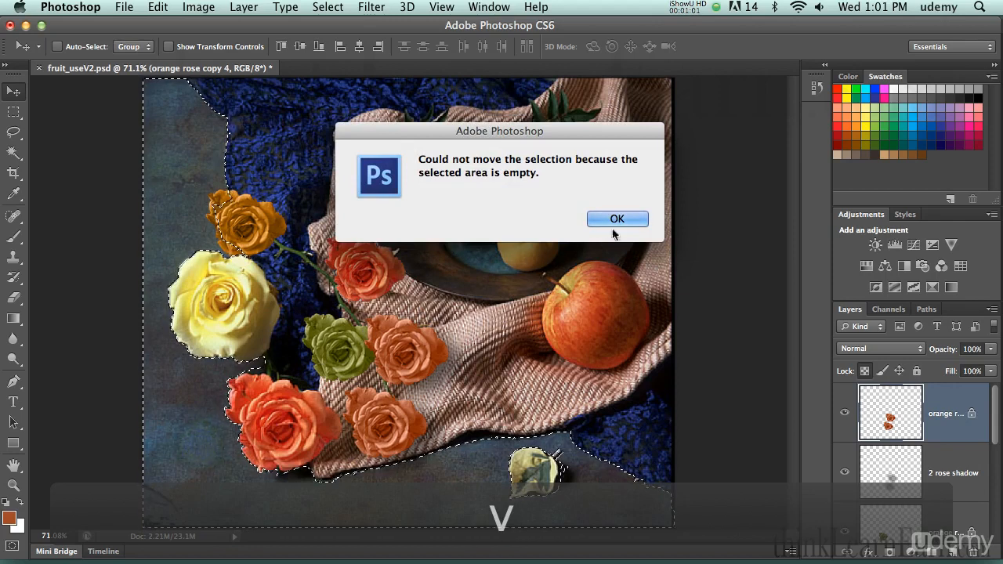
click(616, 224)
key(super+d)
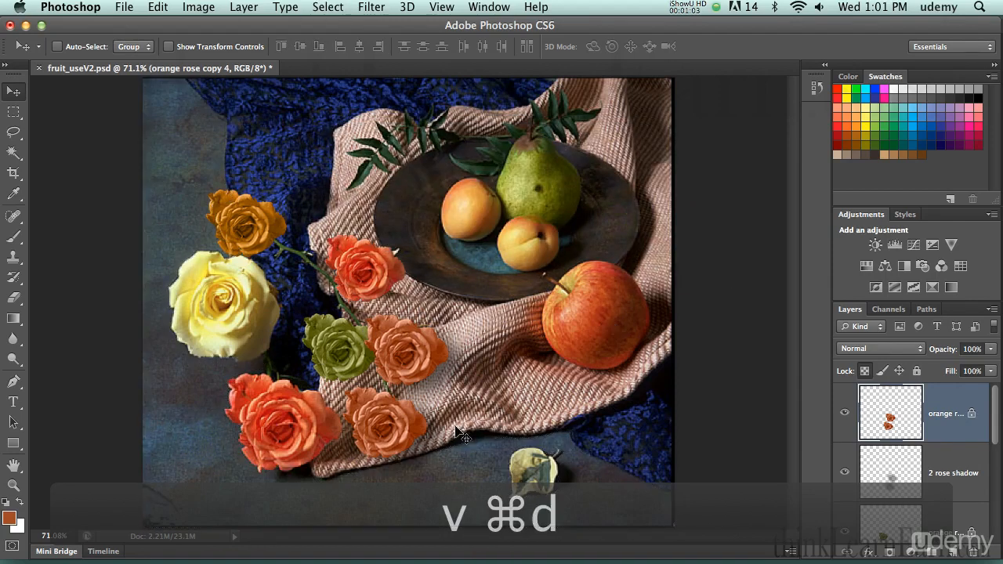
Copy the tabletop area of the fruit wc layer to a new layer, using the table channel as the selection
super+click(427, 475)
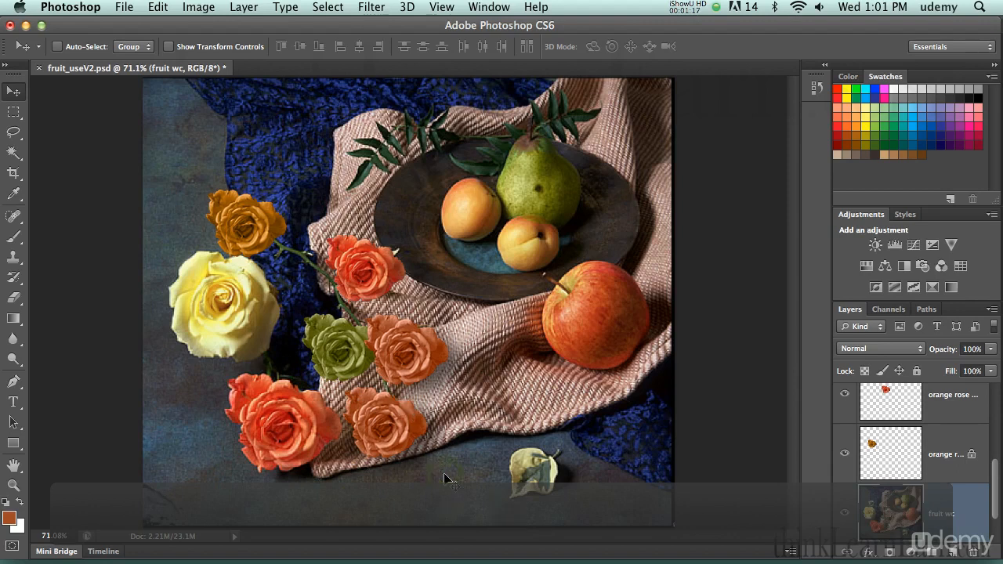
key(alt+super+6)
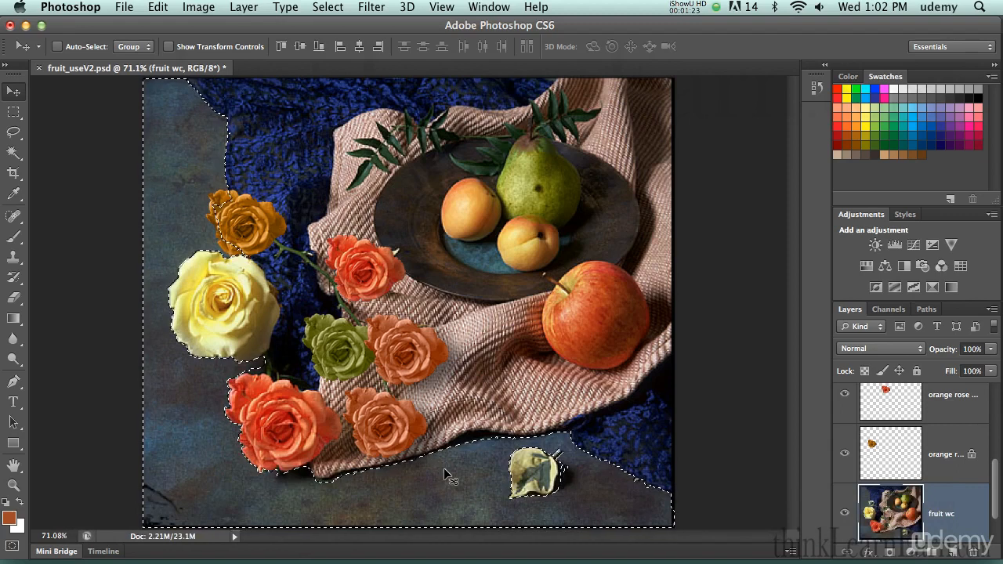
key(super+j)
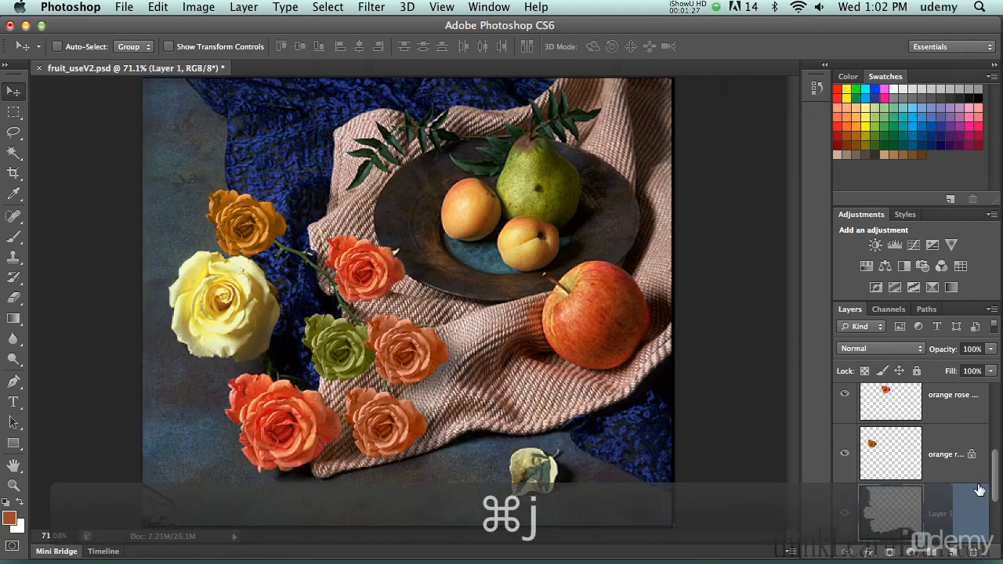
Rename the new tabletop layer as table
scroll(952, 467, down, 2)
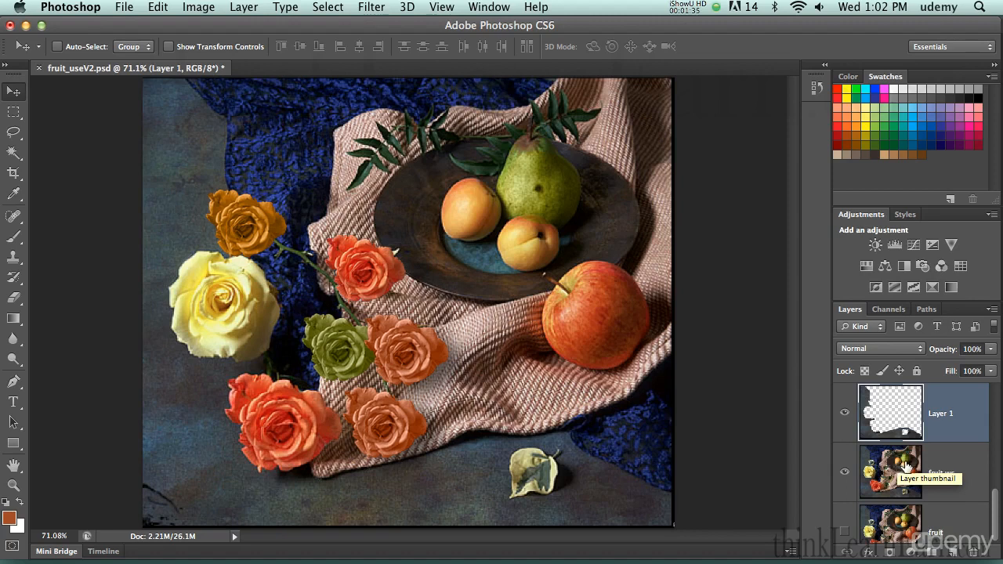
double_click(942, 413)
text(tabk)
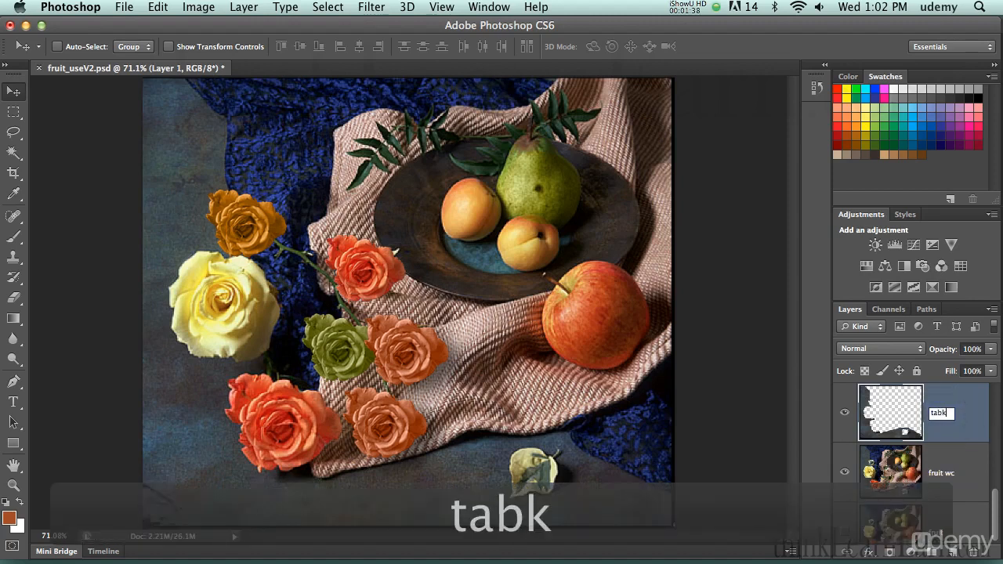
key(BackSpace)
text(le)
key(Return)
Make the fruit wc layer active and save the document
click(954, 468)
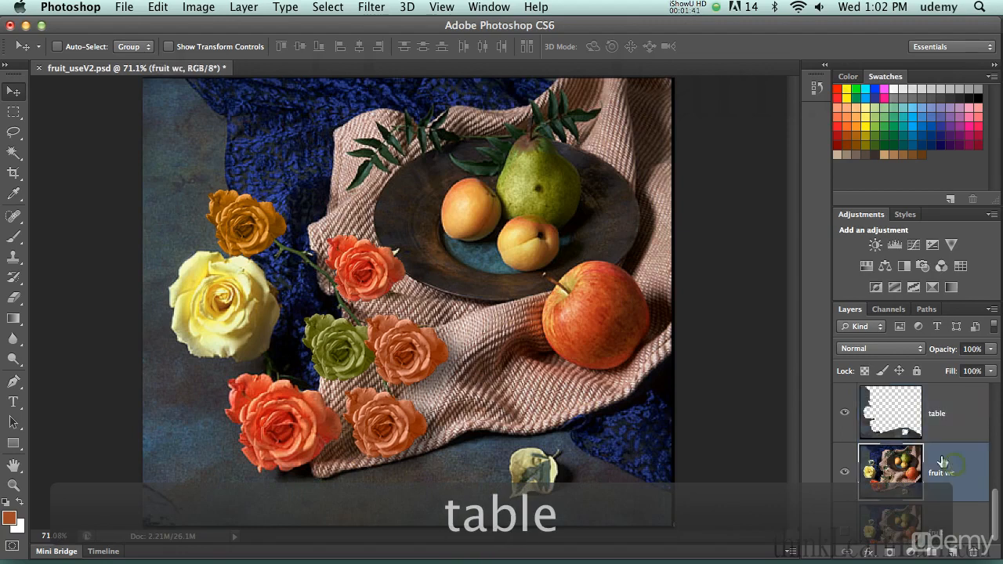
key(super+s)
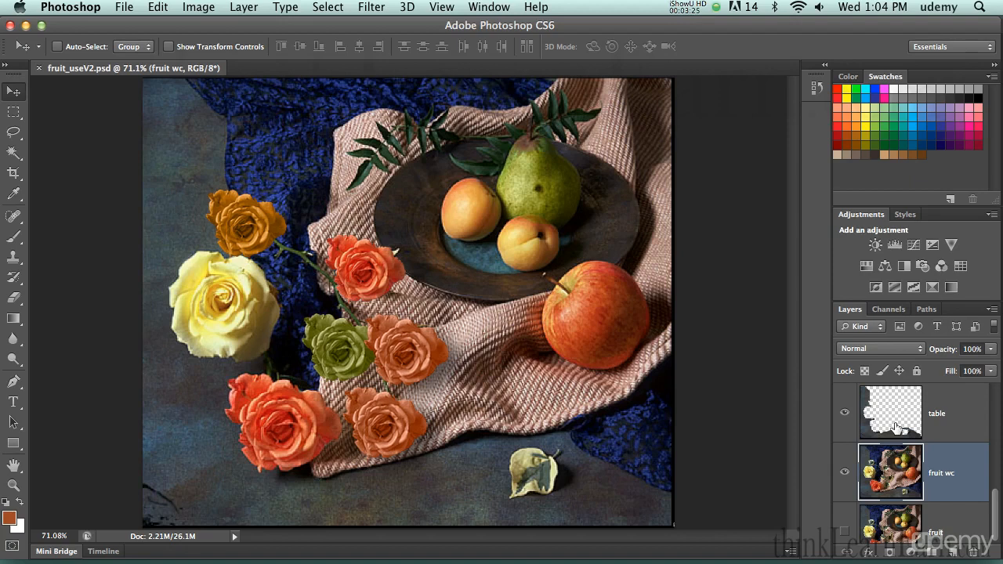
key(super+s)
Activate the table layer by picking the tabletop on the canvas, and review the saved table channel
key(v)
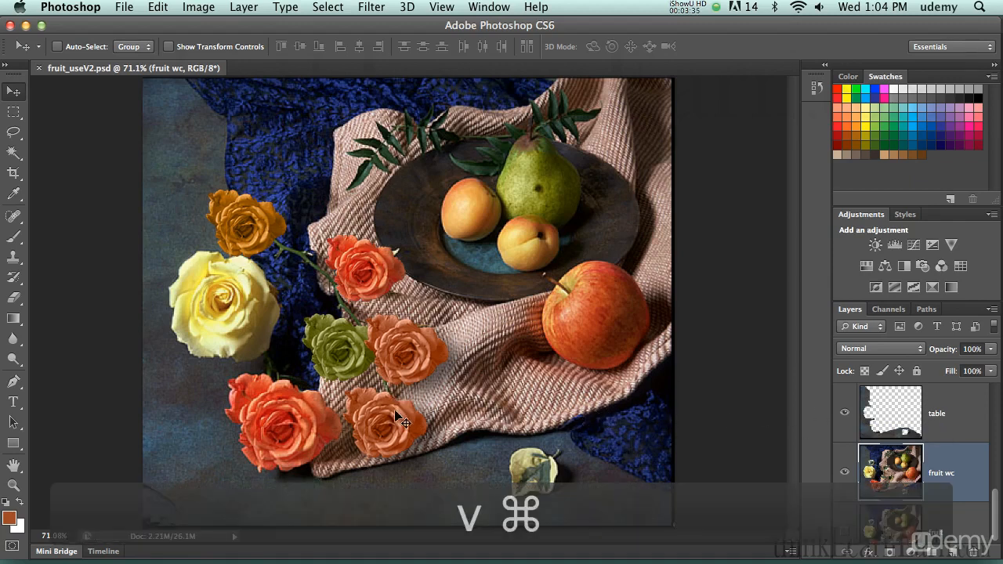
super+click(404, 488)
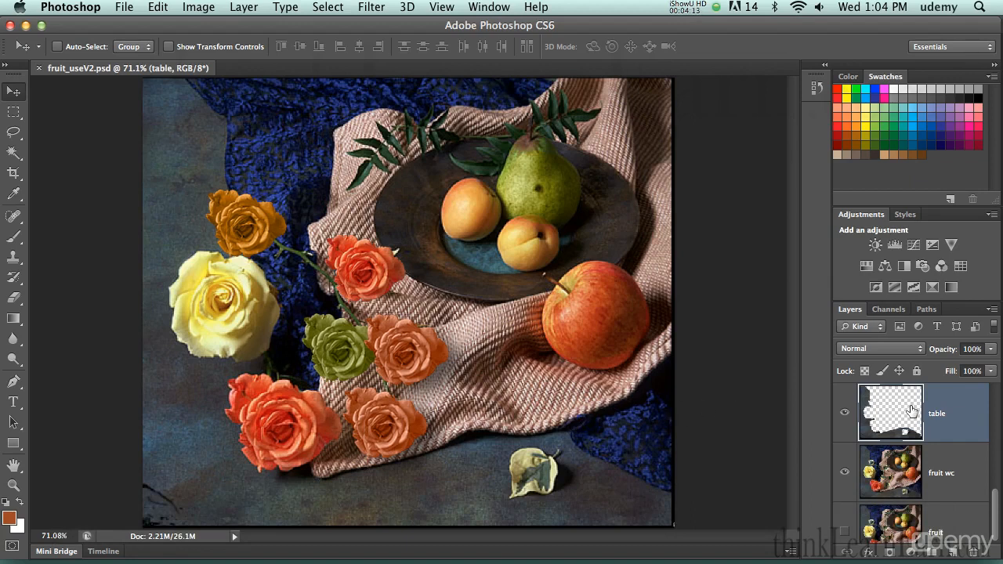
click(883, 312)
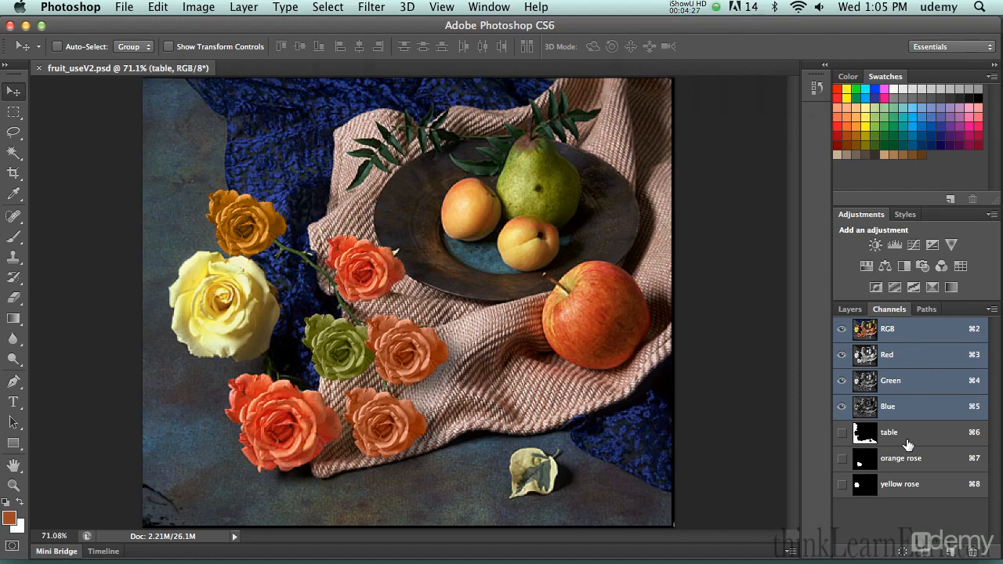
click(850, 309)
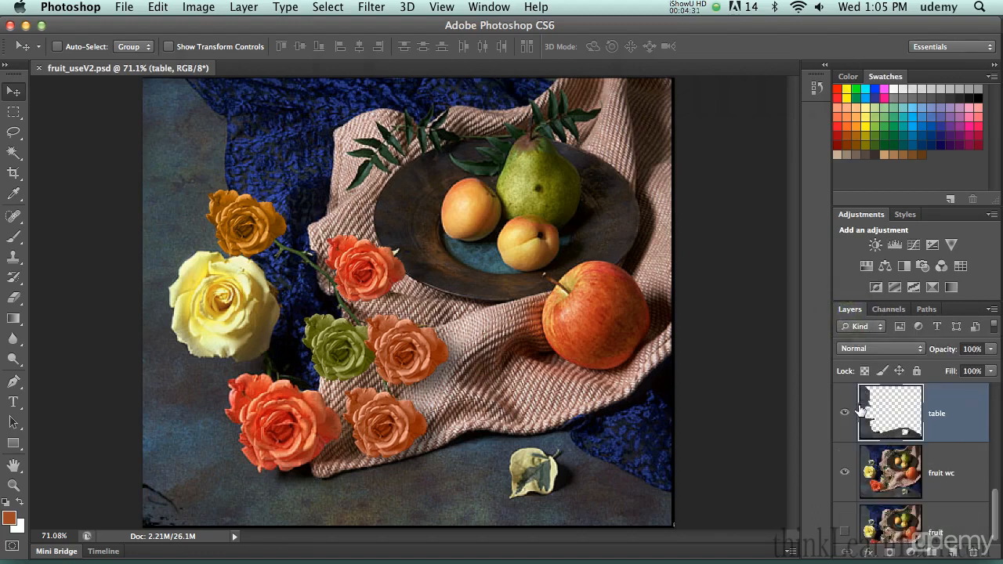
Load the table layer's transparency as a selection, deselect it, and load the table channel as a selection for comparison
super+click(873, 430)
key(super+d)
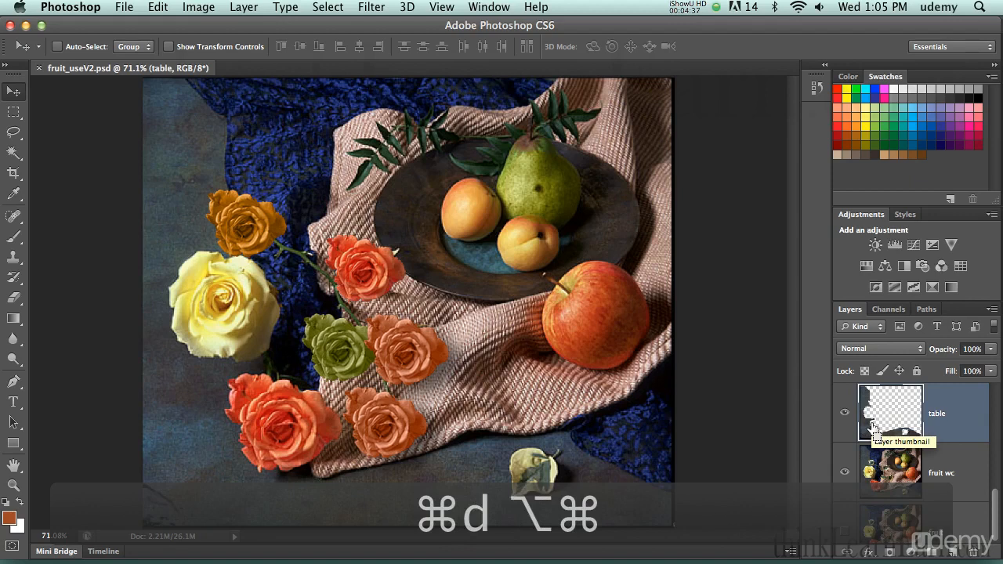
key(alt+super+6)
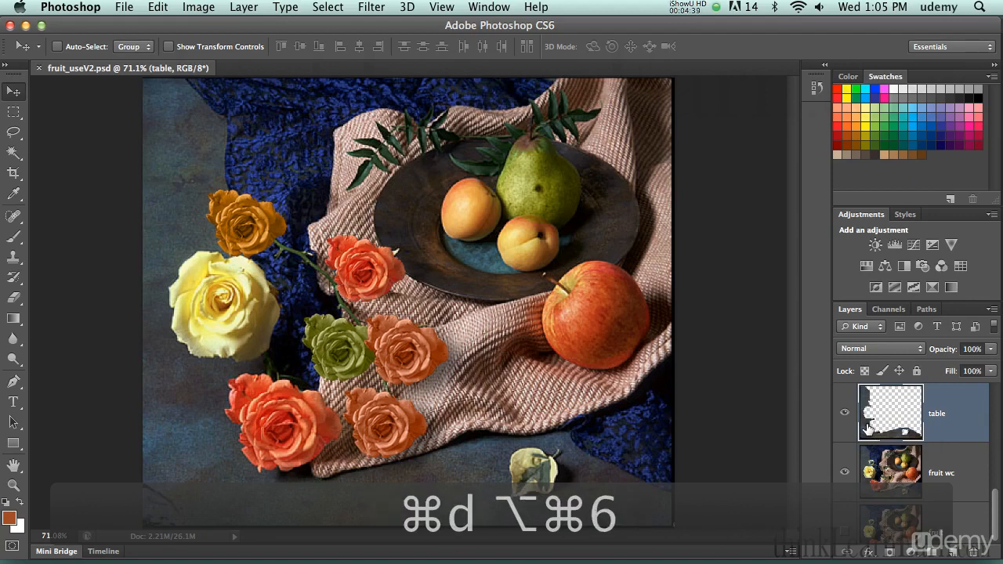
key(super)
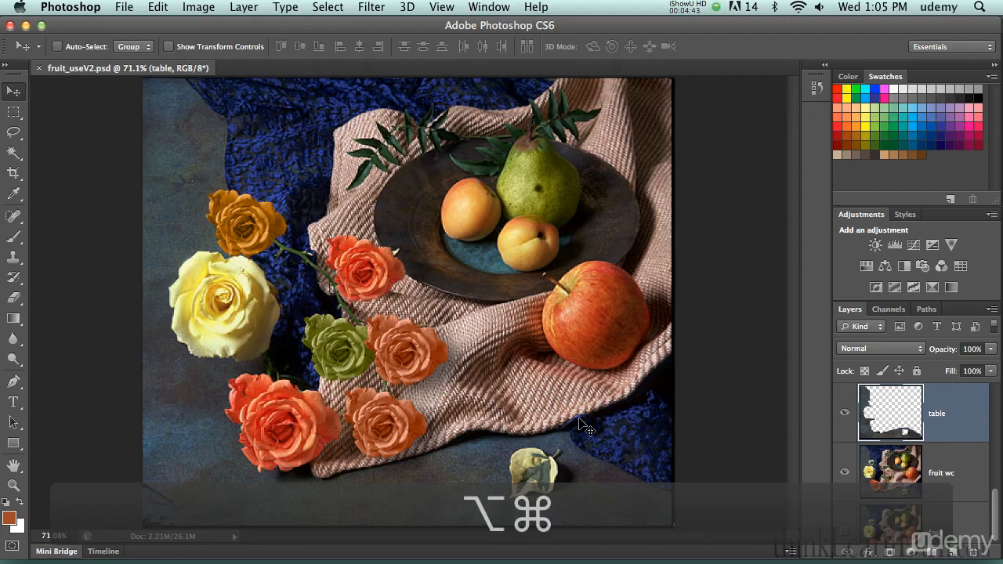
key(alt+super+6)
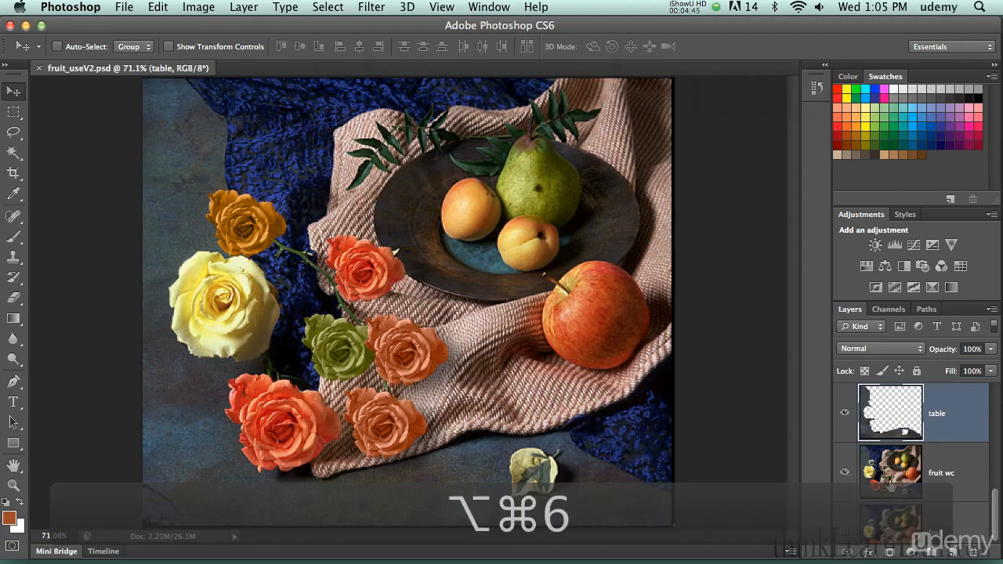
Activate the fruit wc layer, compare the selections loaded from the table channel and the table layer, and deselect
click(889, 480)
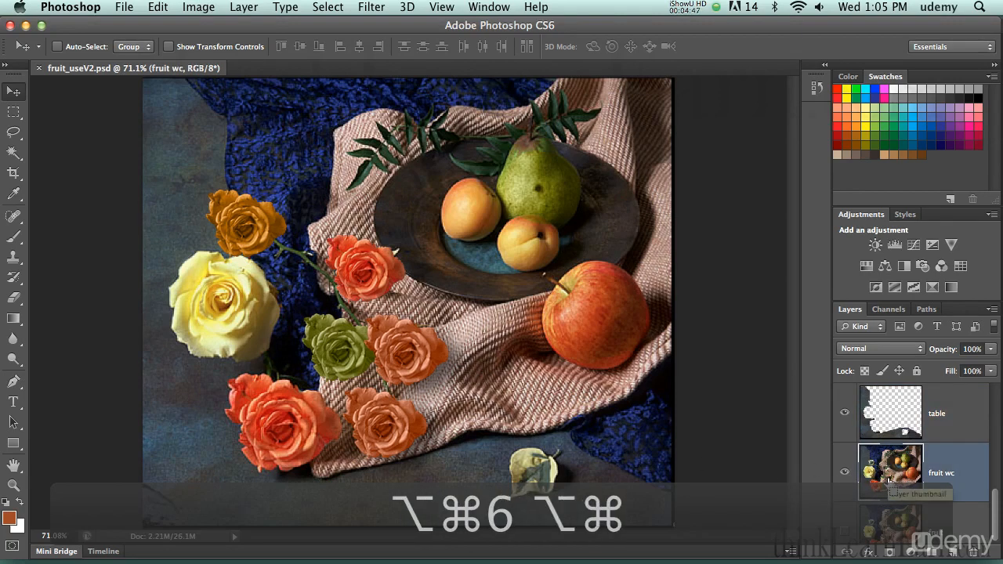
key(alt+super+6)
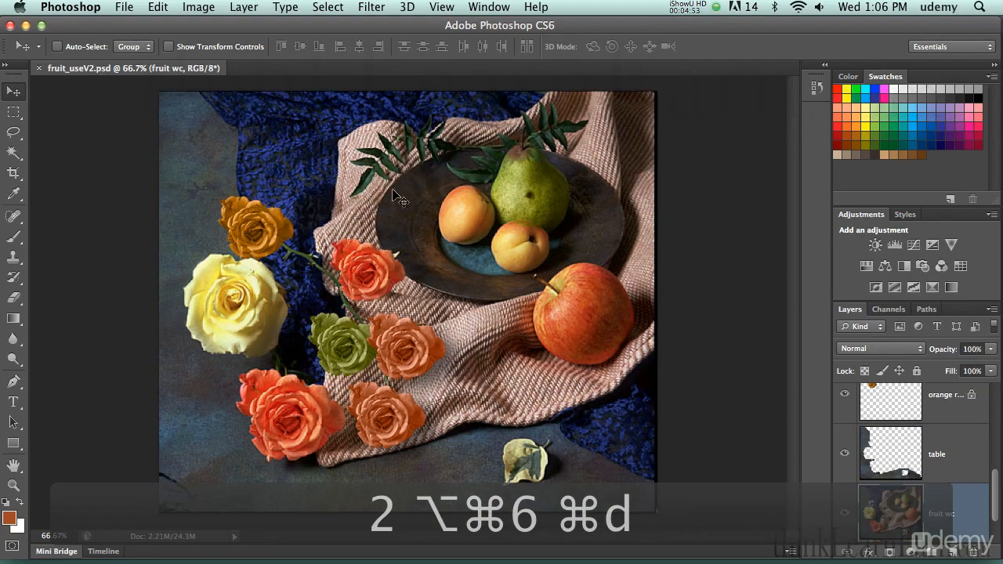
super+click(881, 455)
key(super+d)
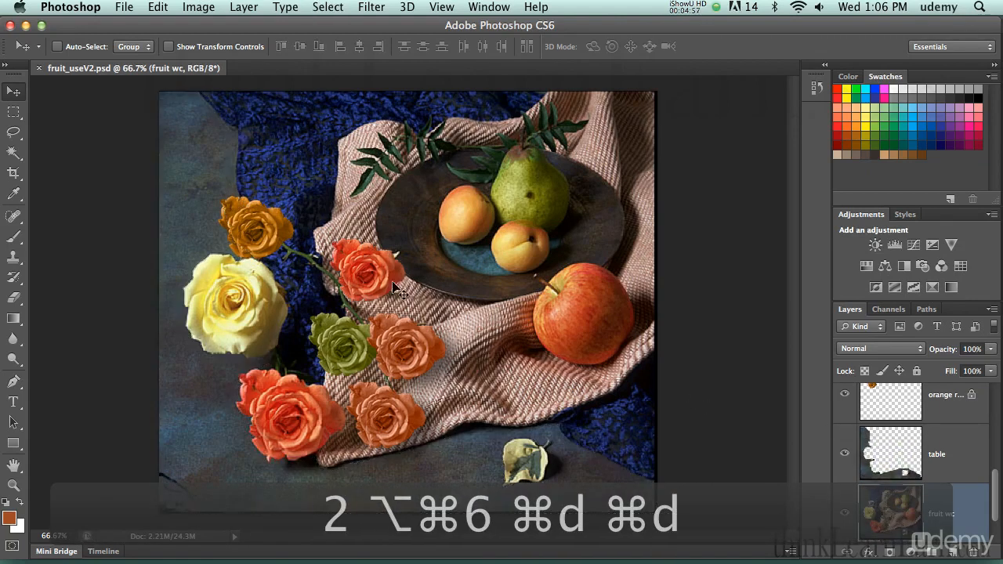
key(alt+super+6)
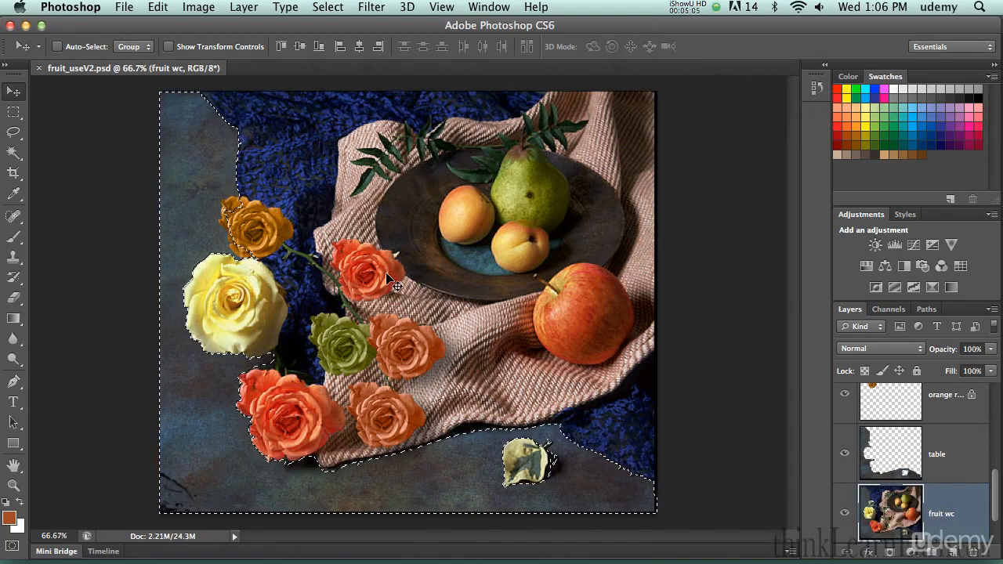
key(super+d)
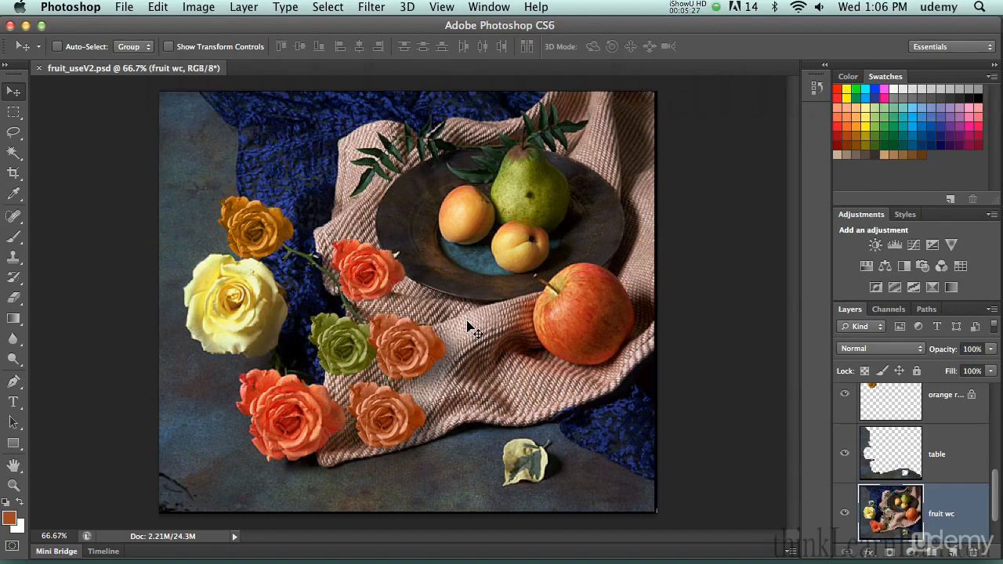
Sample the dark green leaf on the plate as the foreground colour and the pear's green as the background colour
key(i)
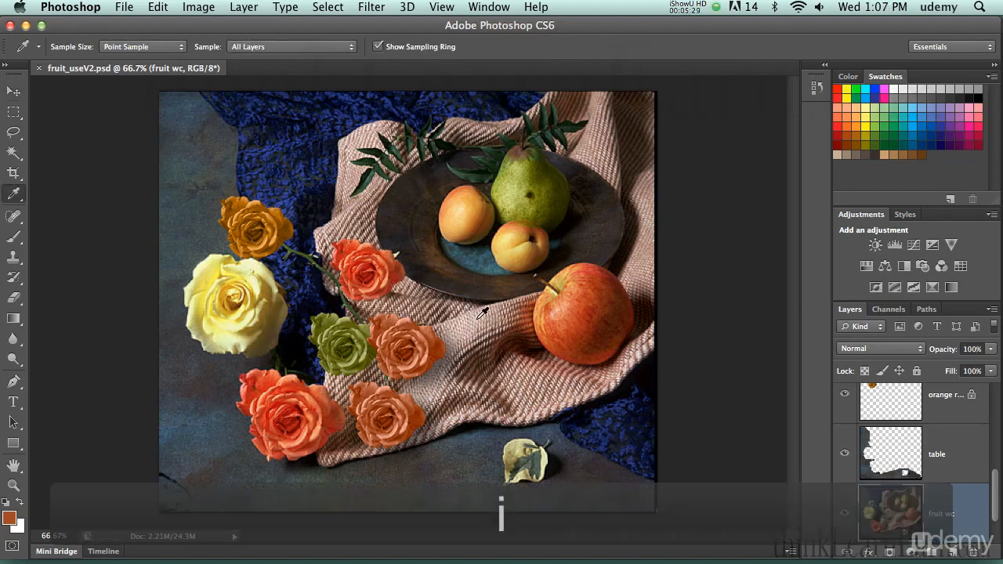
click(482, 174)
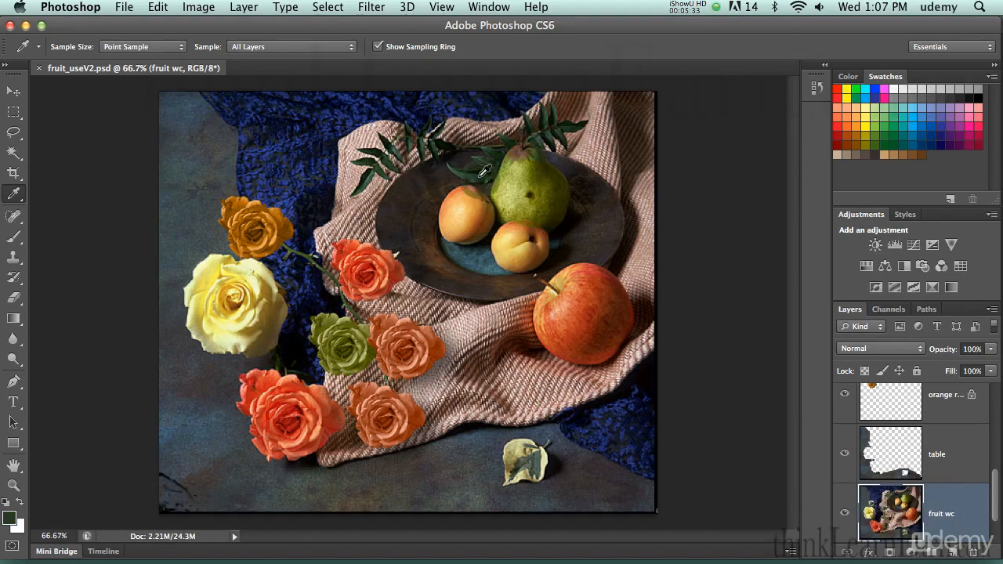
key(alt)
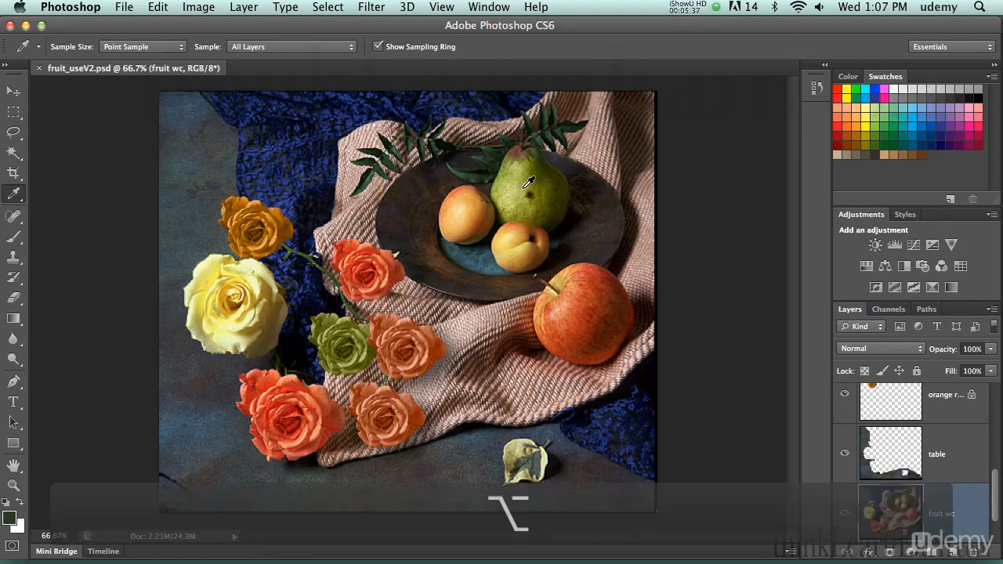
alt+click(525, 185)
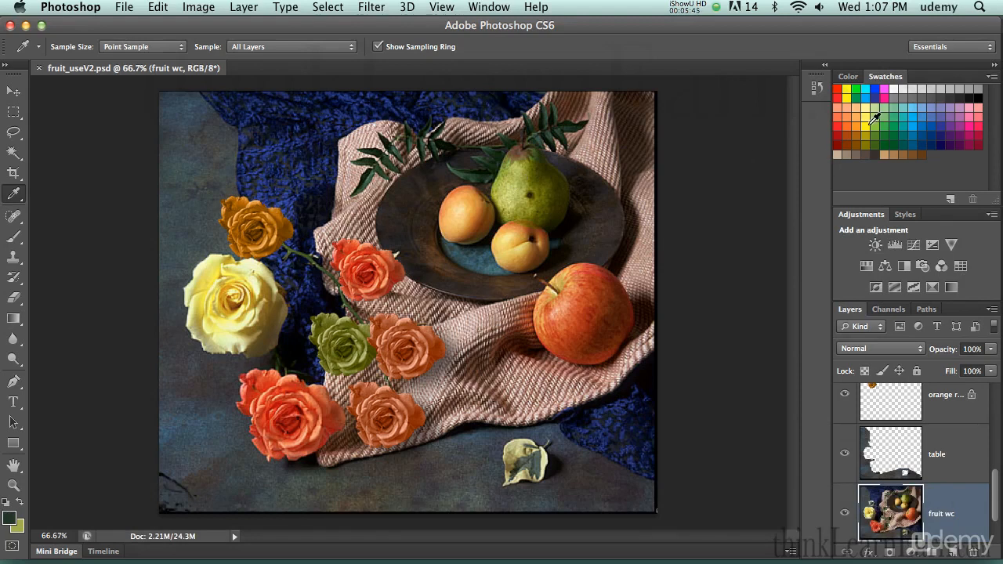
Set the foreground colour to the bright yellow swatch
key(alt)
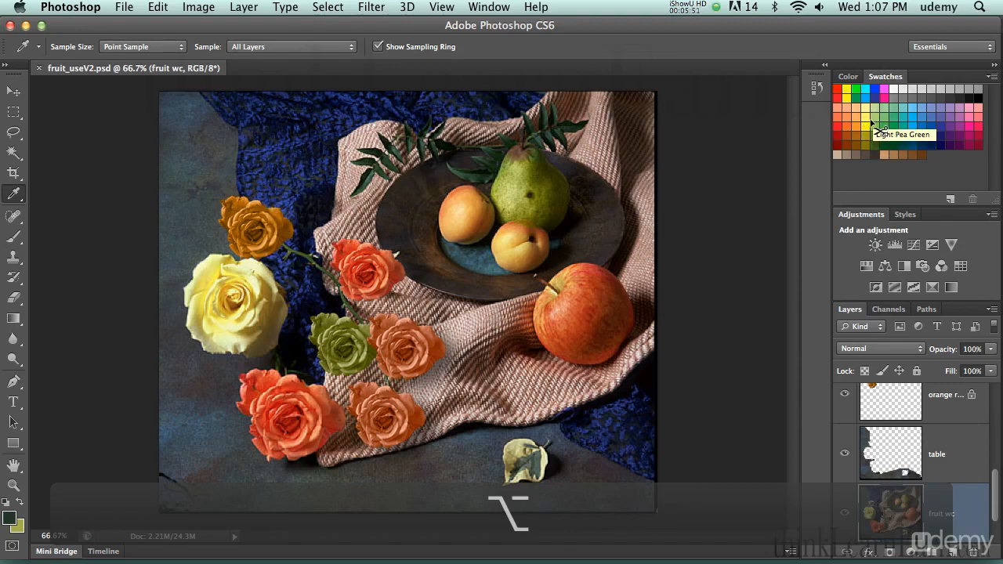
key(super)
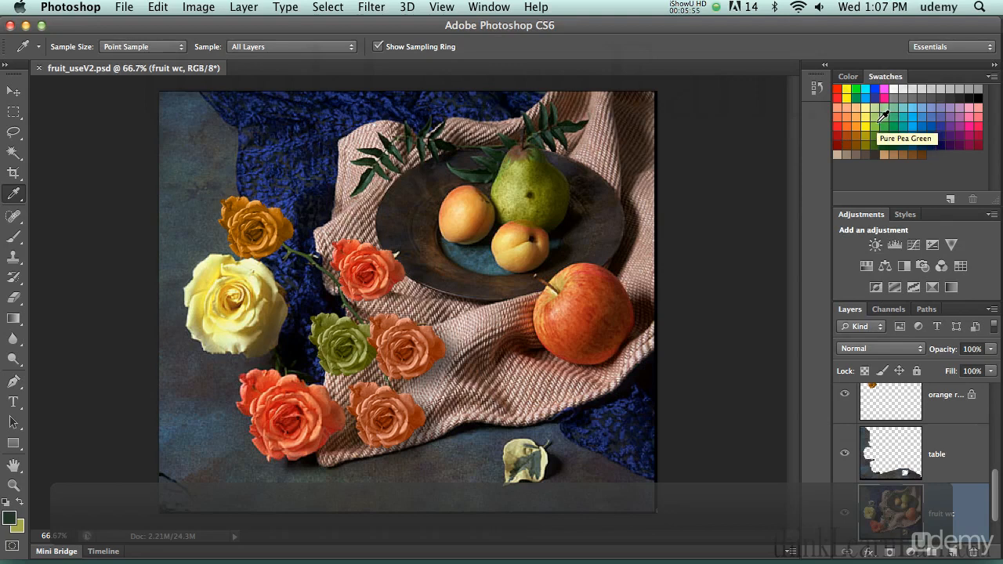
click(848, 89)
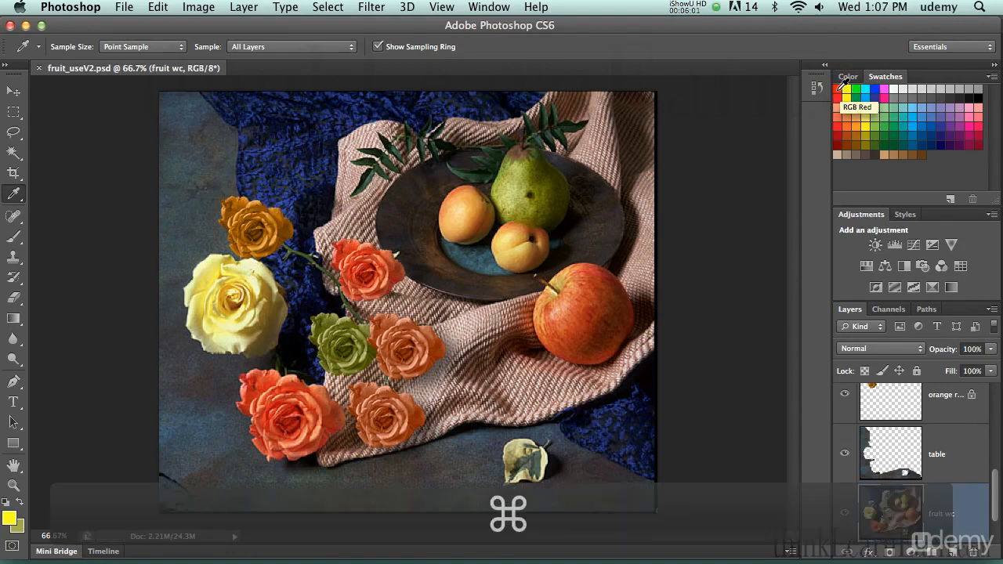
Set the background colour to the RGB Red swatch
super+click(847, 86)
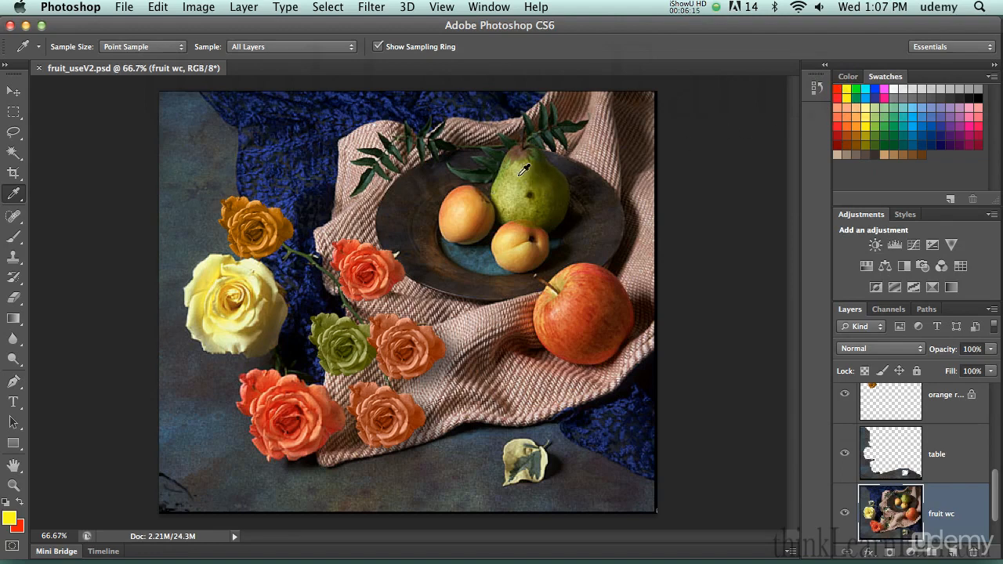
Sample the dark green leaf beside the pear as the foreground colour and the pear's green as the background colour
click(472, 172)
click(471, 177)
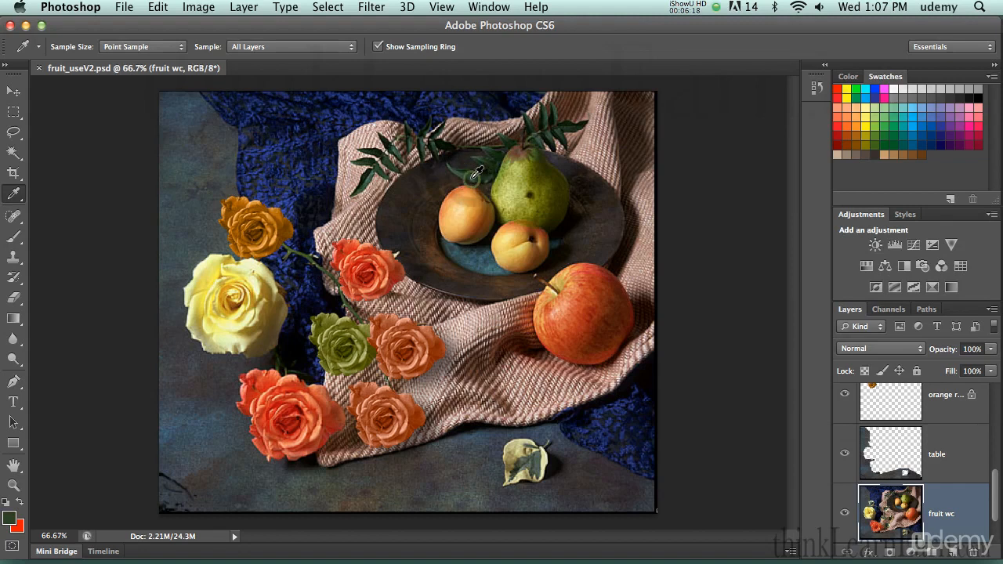
alt+click(520, 188)
Use the Move tool to pick layers directly from the tabletop and roses in the image, finishing with the table layer active
key(v)
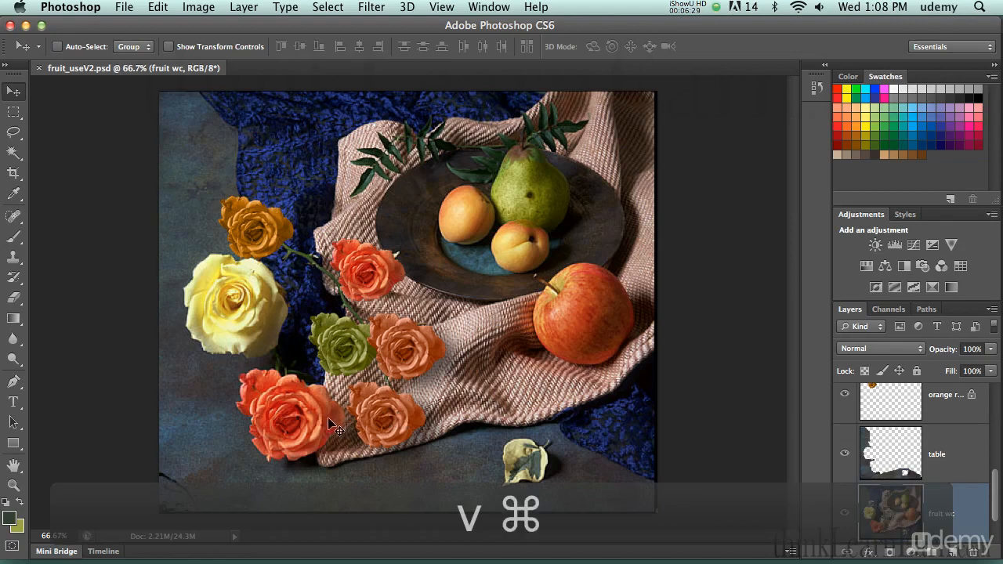
super+click(260, 476)
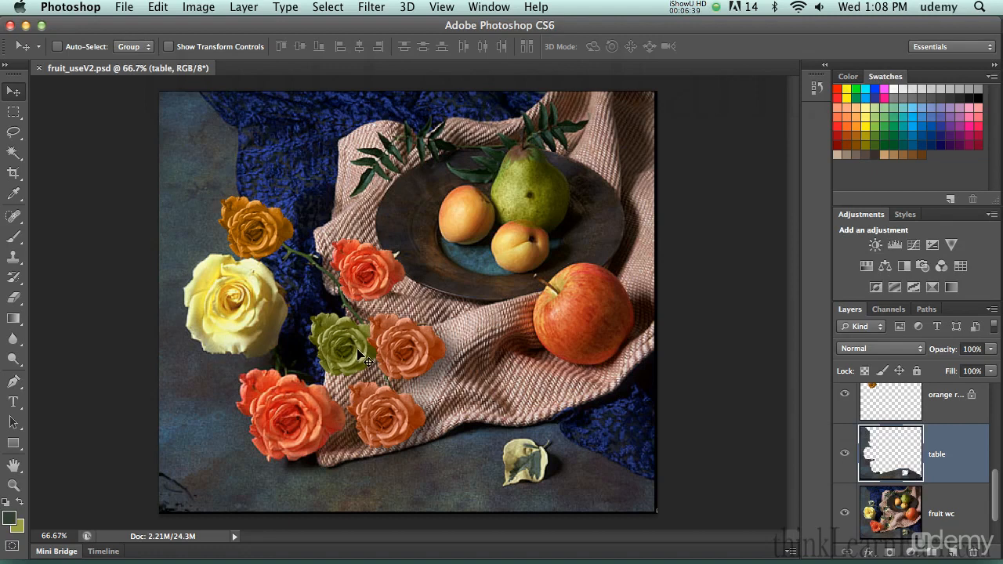
key(super)
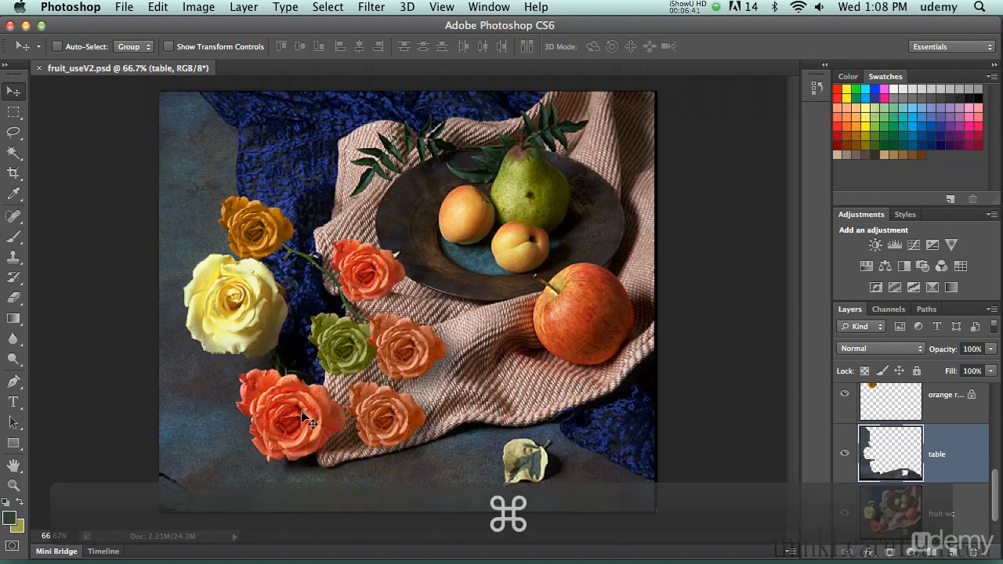
super+click(303, 409)
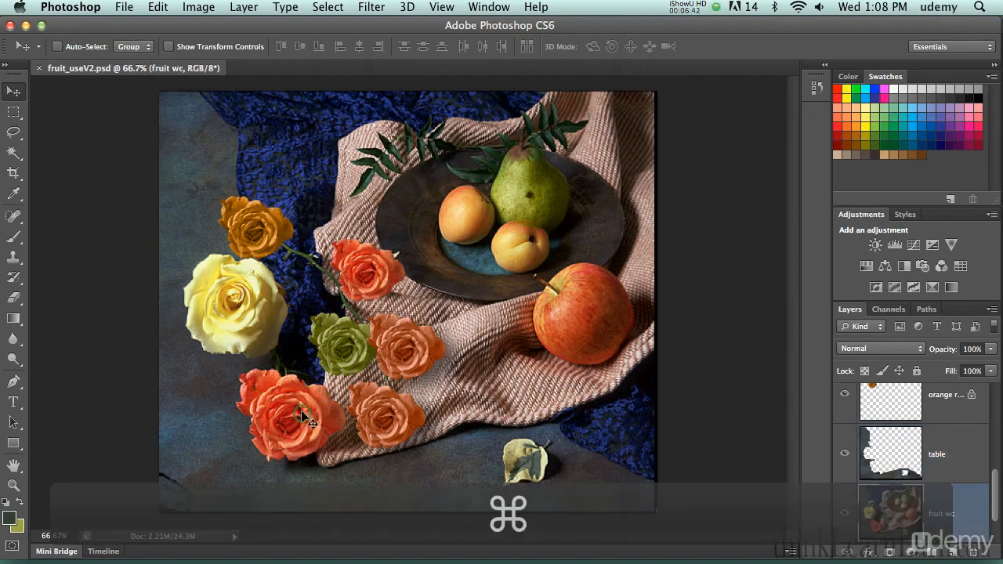
super+click(377, 275)
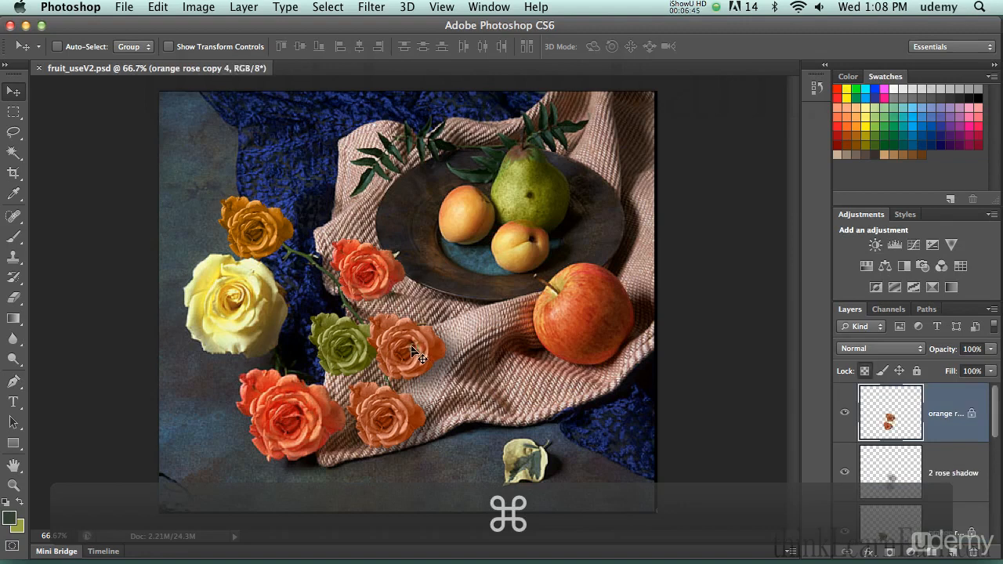
super+click(237, 328)
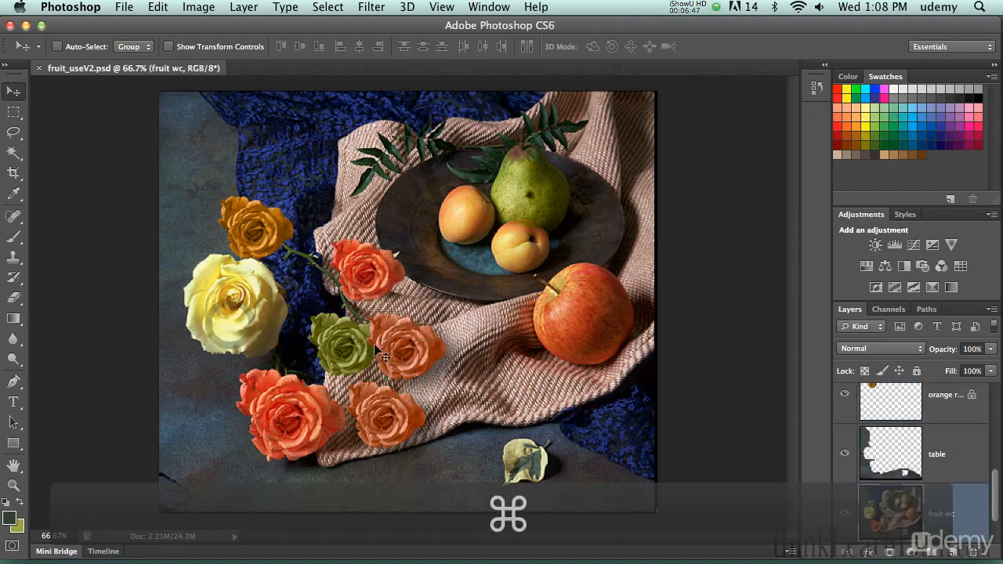
super+click(304, 408)
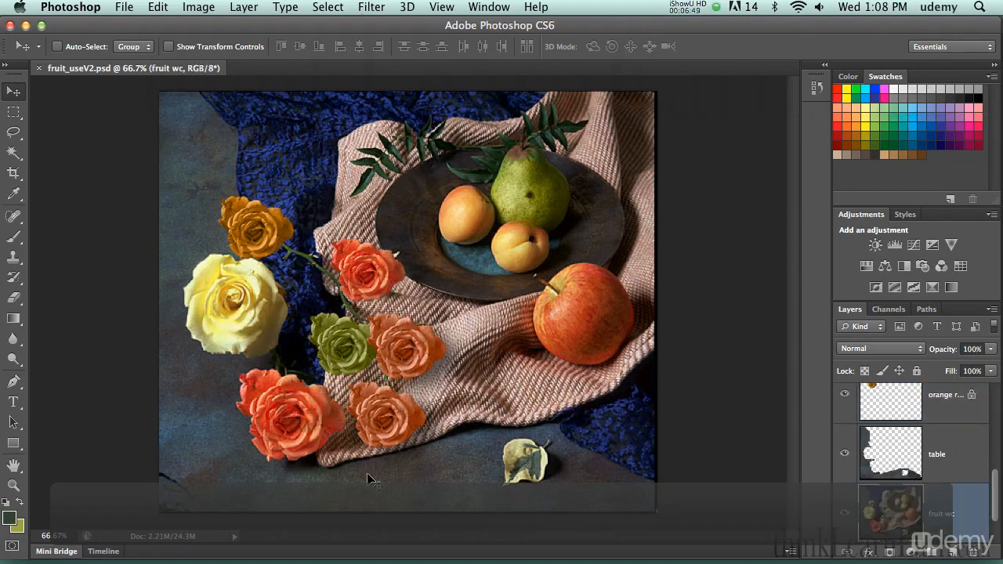
super+click(349, 490)
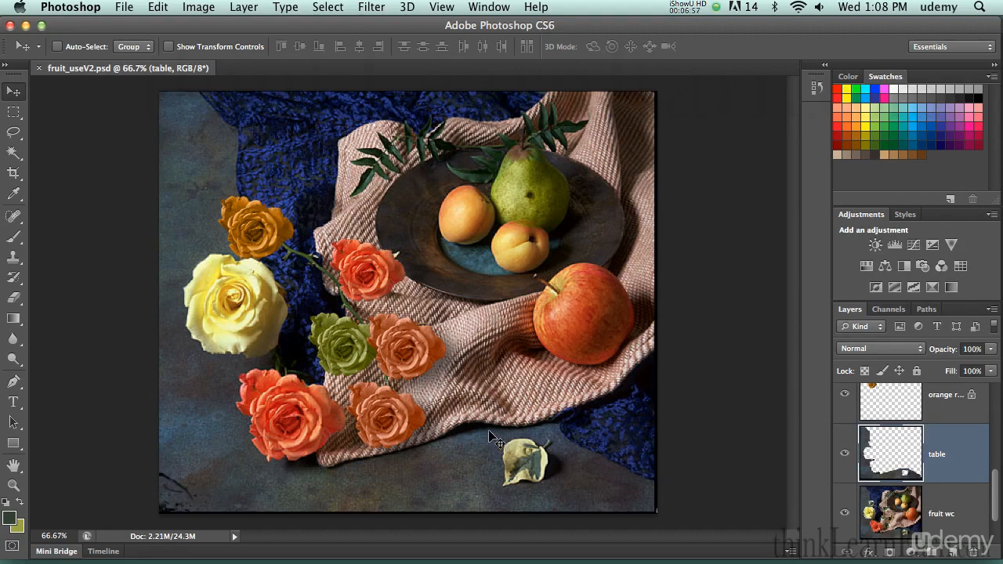
Try a diagonal linear gradient from dark green to pear green on the table layer without a selection, and undo it
key(g)
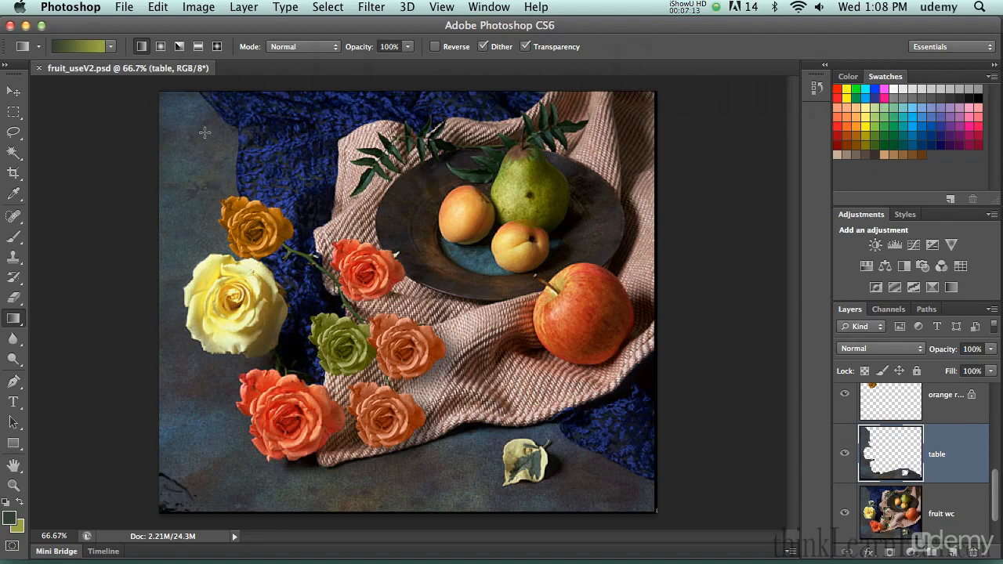
drag(192, 119, 538, 492)
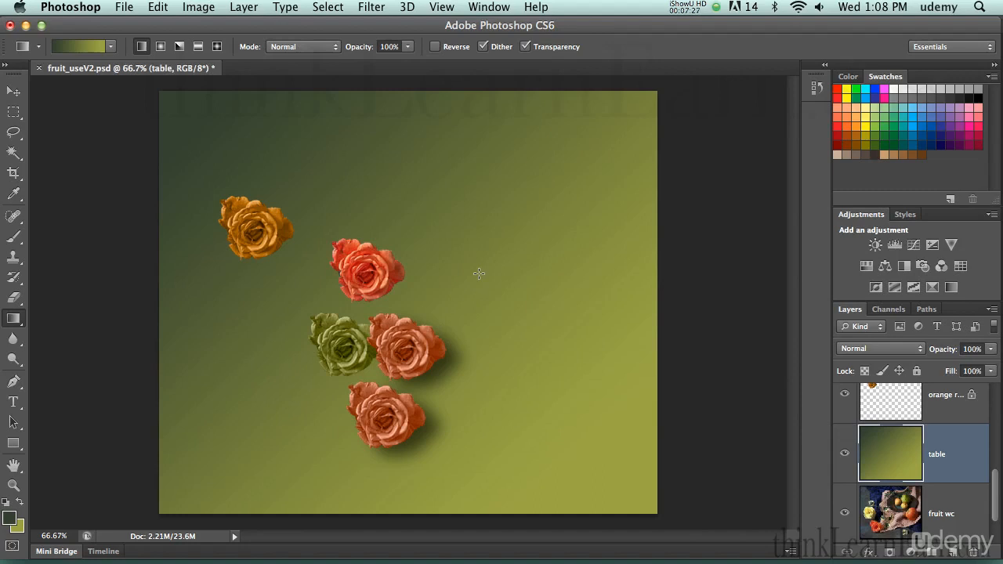
key(super+z)
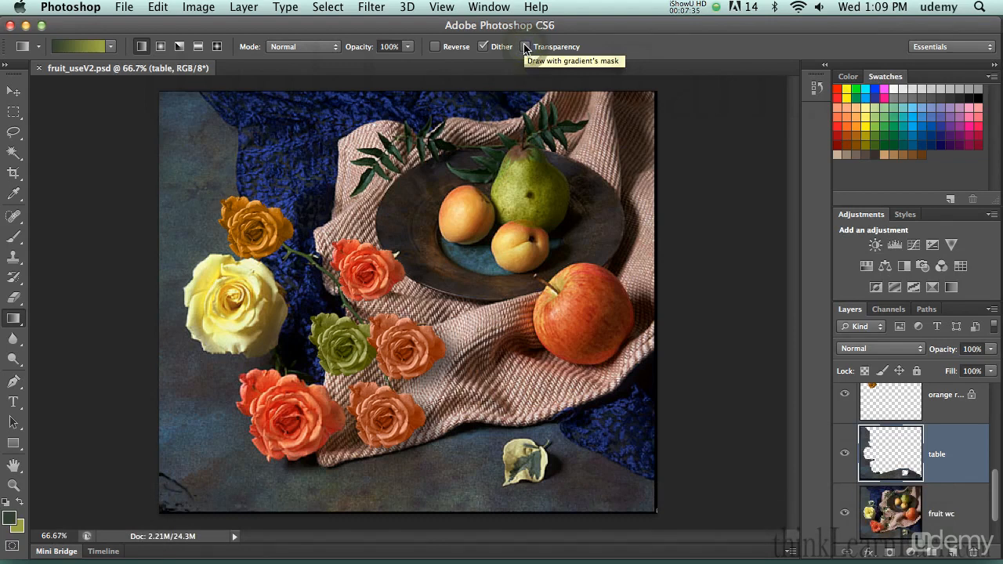
Try the diagonal gradient on the table layer with the Transparency option off, undo it, and turn Transparency back on
drag(218, 146, 521, 400)
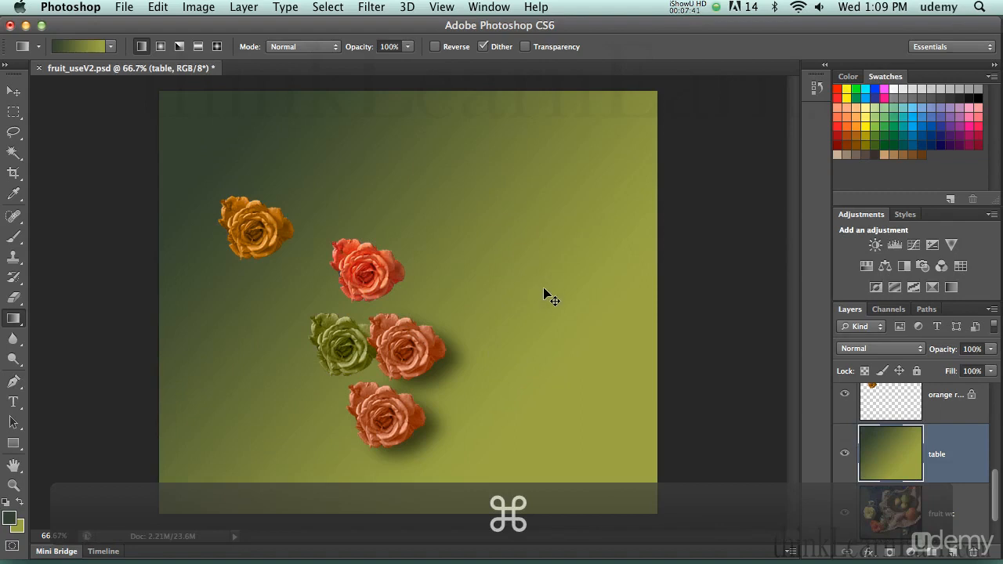
key(super+z)
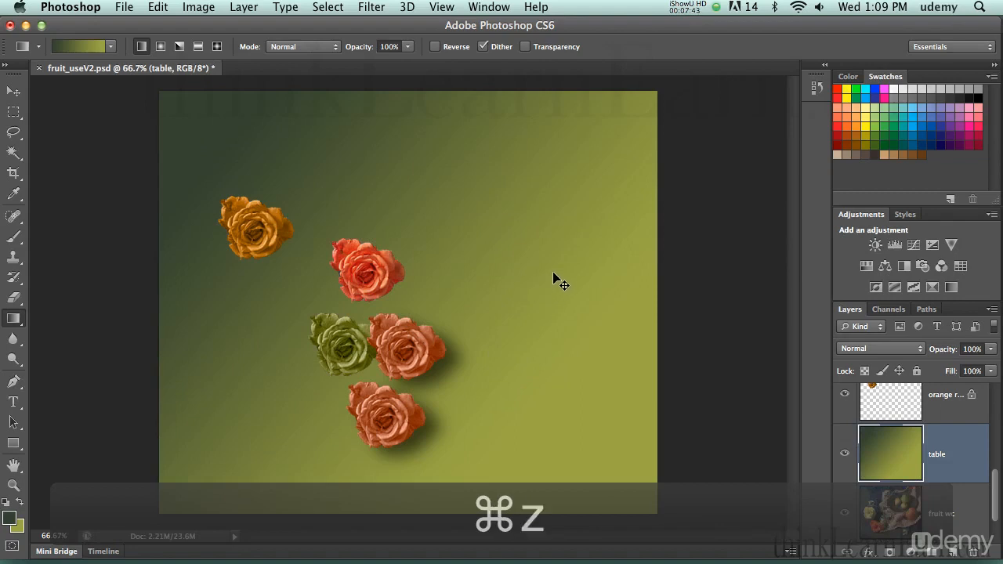
click(525, 46)
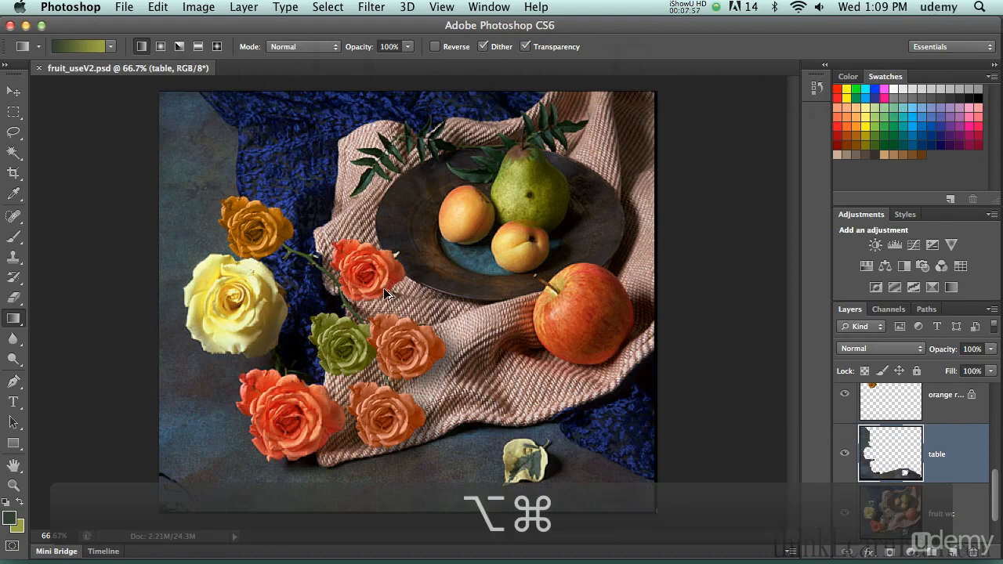
Load the table channel as a selection and fill the tabletop with short and long dark-to-light green linear gradients
key(alt+super+6)
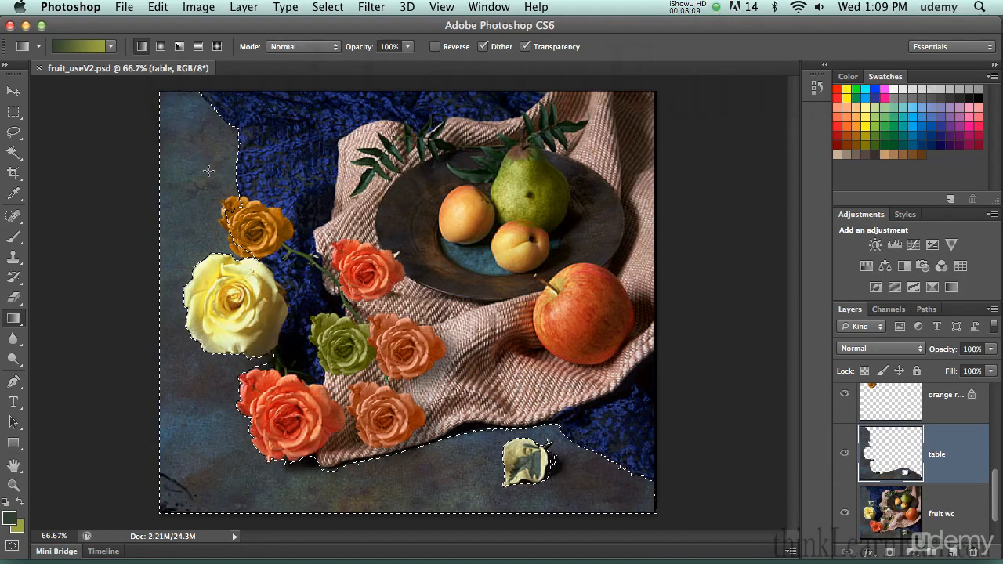
drag(167, 99, 209, 171)
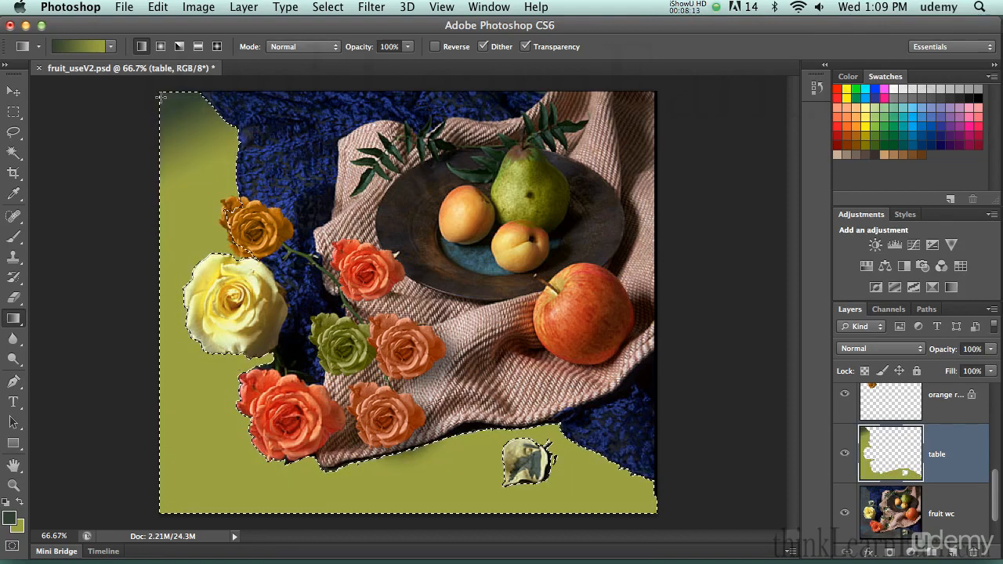
drag(183, 126, 655, 508)
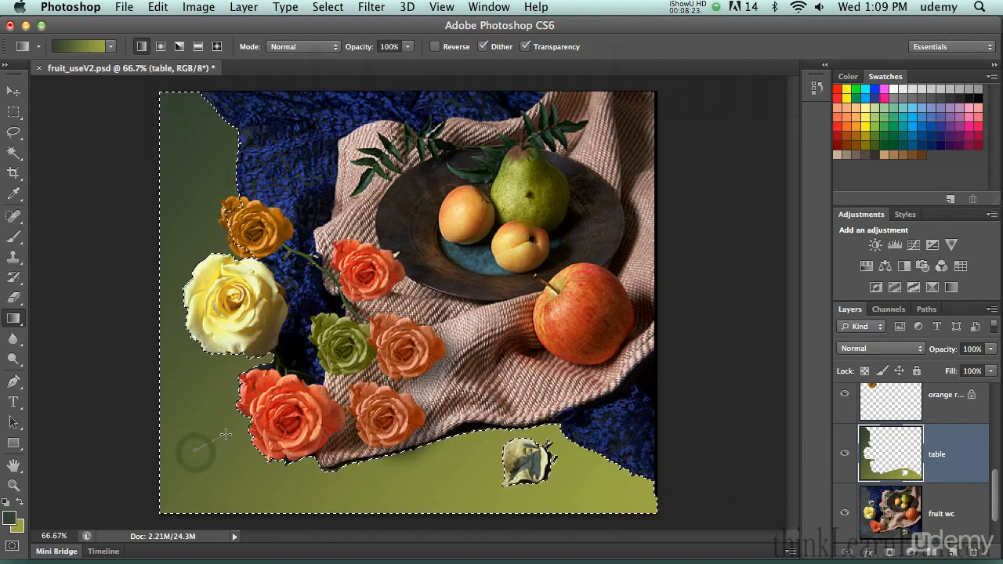
Try short gradients in different directions within the tabletop selection, swapping the foreground and background colours and swapping them back
drag(196, 452, 226, 434)
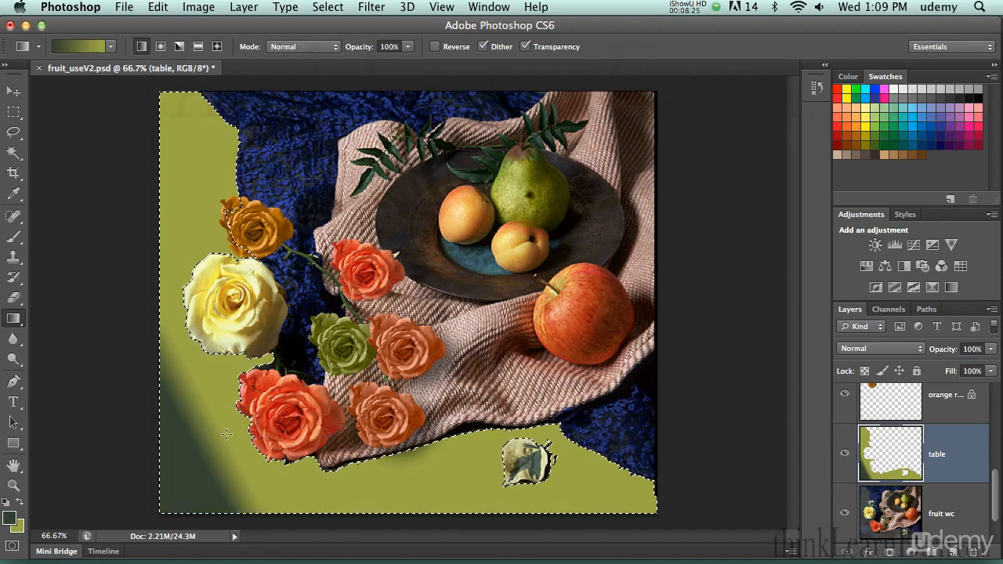
key(x)
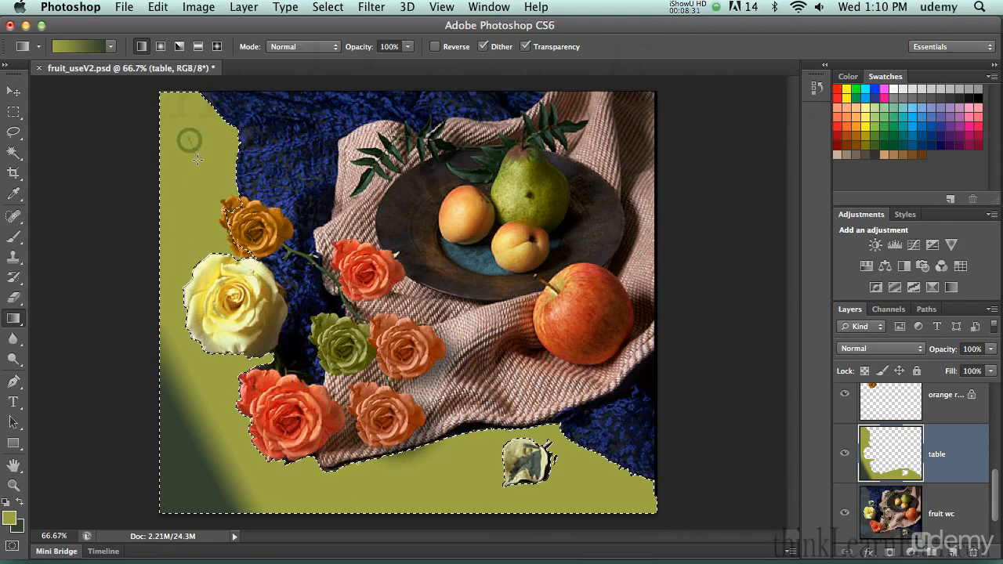
drag(200, 195, 201, 205)
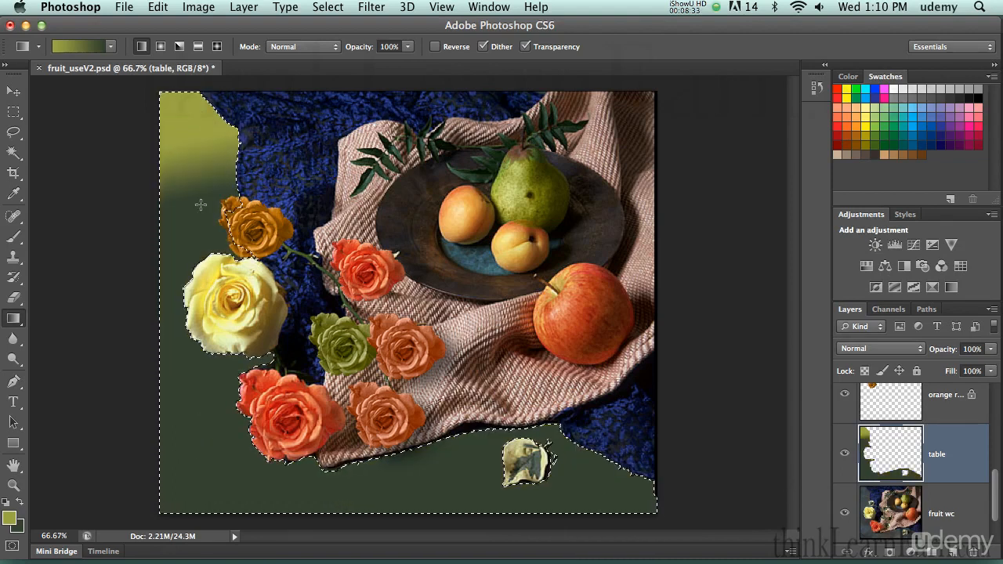
key(x)
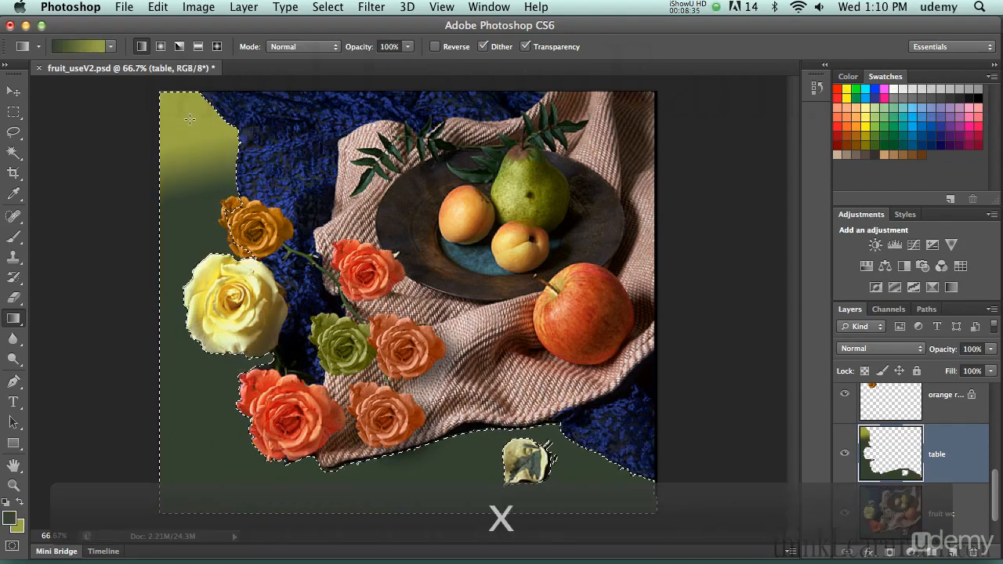
drag(197, 156, 221, 223)
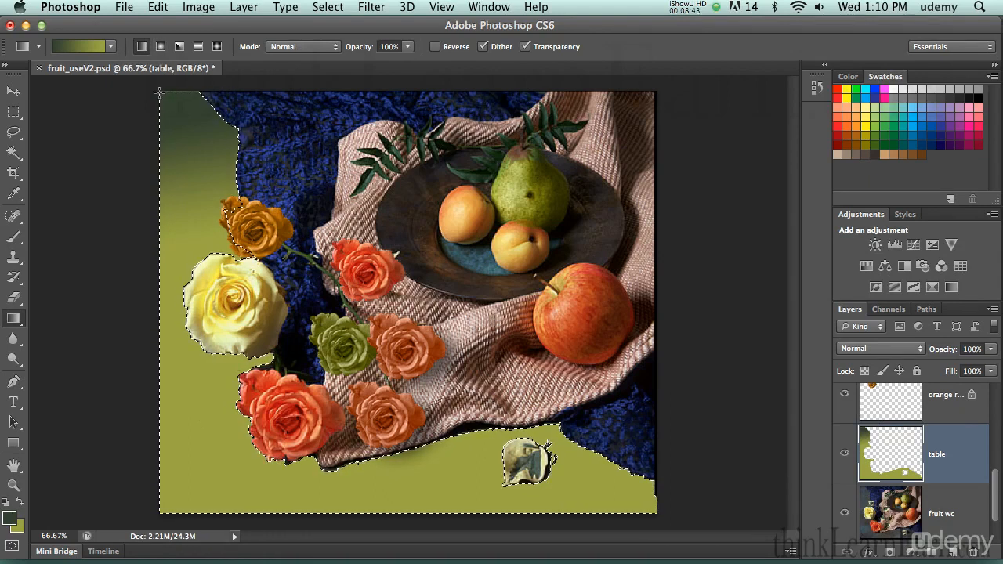
Fill the selected tabletop with a long diagonal gradient from dark green at the upper corner to pear green, and deselect
drag(219, 192, 603, 472)
key(super+d)
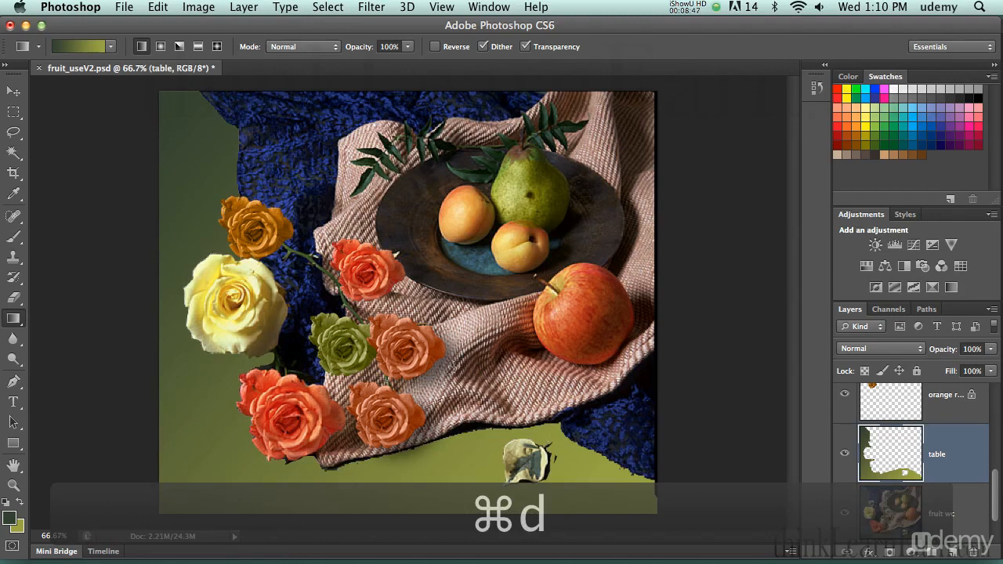